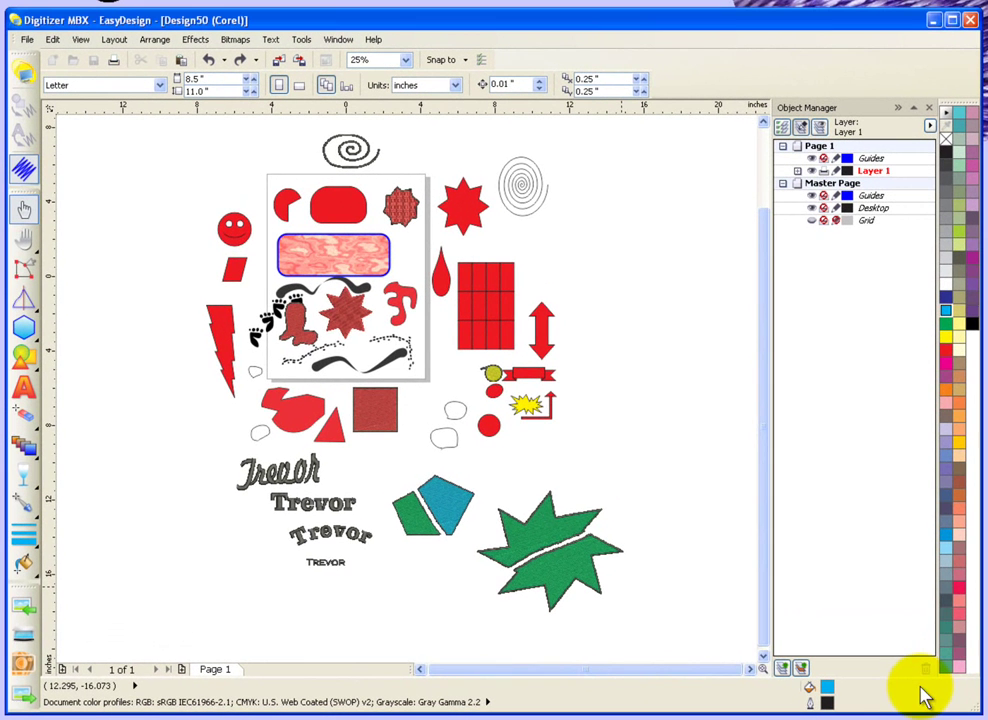
Expand the Blend tool's flyout to reveal the blend, contour, envelope and extrude tools.
{"action": "left_click", "coordinate": [40, 465]}
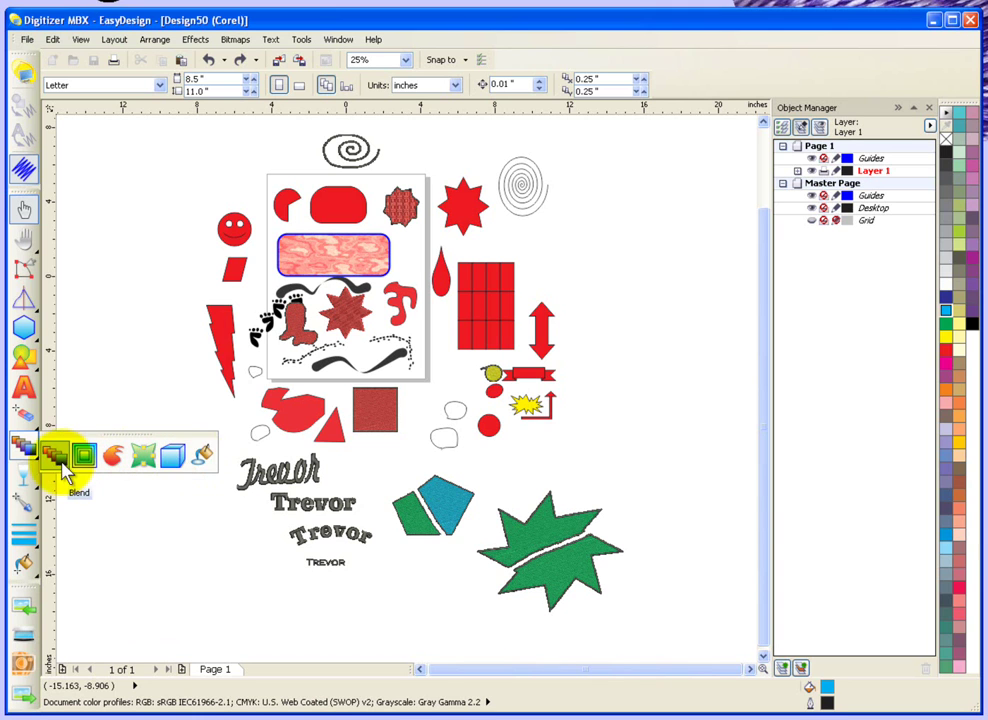
Draw two pentagons, colour the second yellow and move it above-left of the blue one.
{"action": "left_click", "coordinate": [168, 499]}
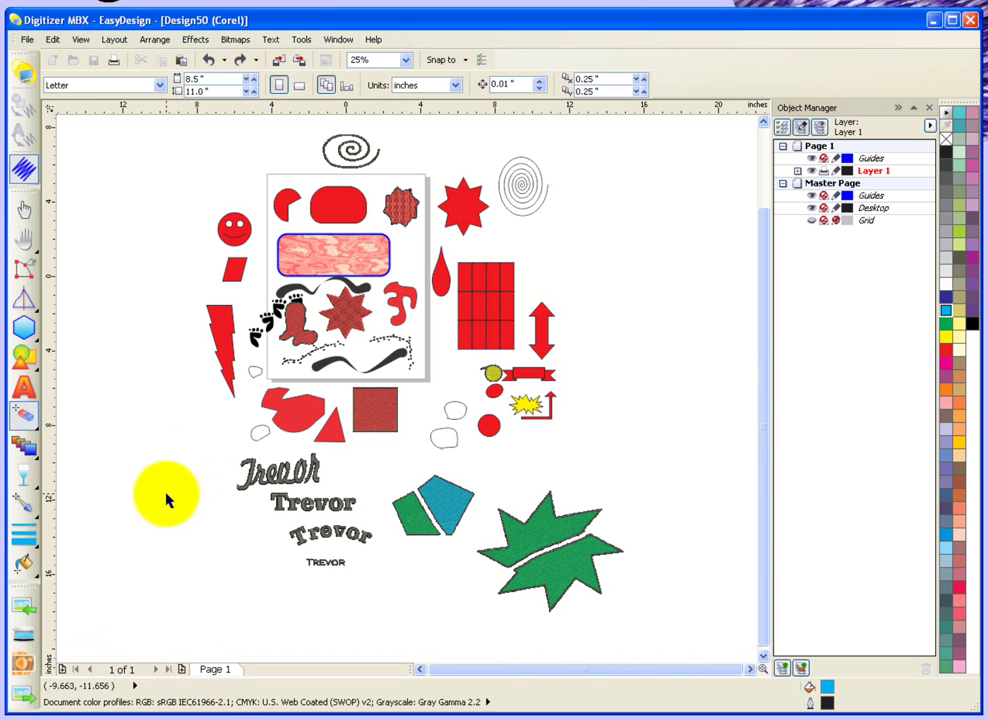
{"action": "left_click", "coordinate": [23, 327]}
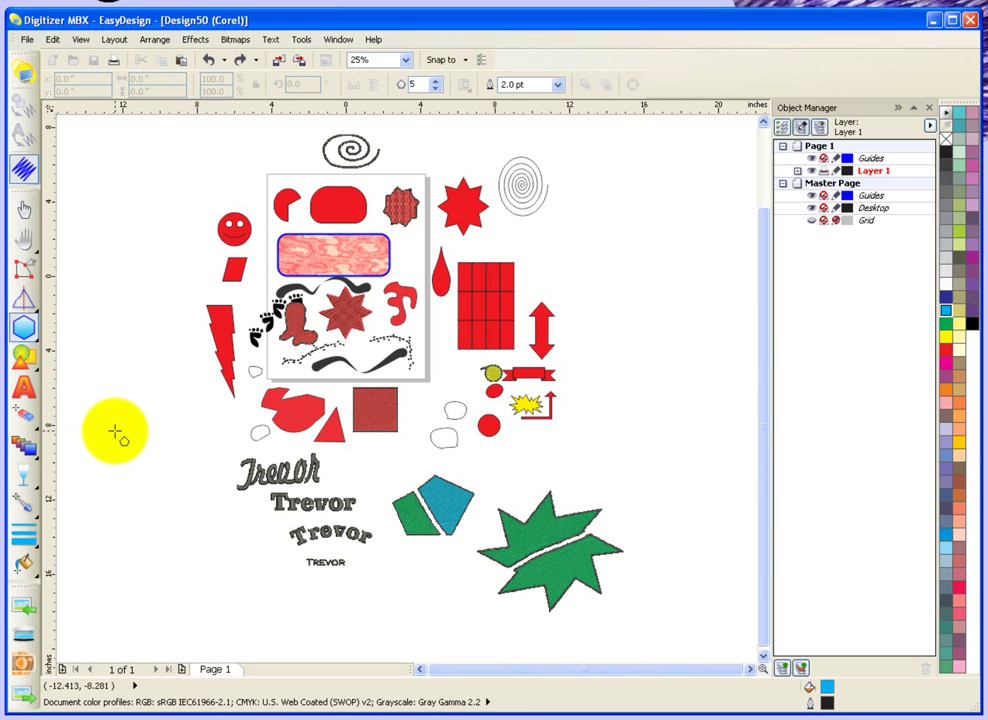
{"action": "key", "text": "x"}
{"action": "left_click_drag", "start_coordinate": [122, 437], "coordinate": [184, 494]}
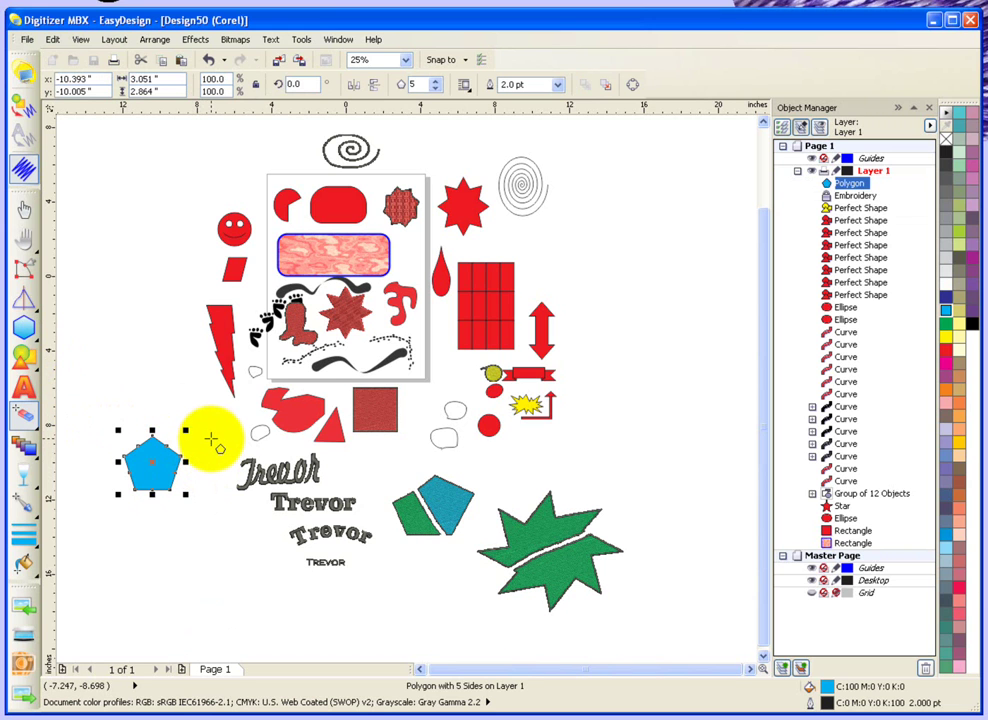
{"action": "left_click_drag", "start_coordinate": [212, 440], "coordinate": [260, 487]}
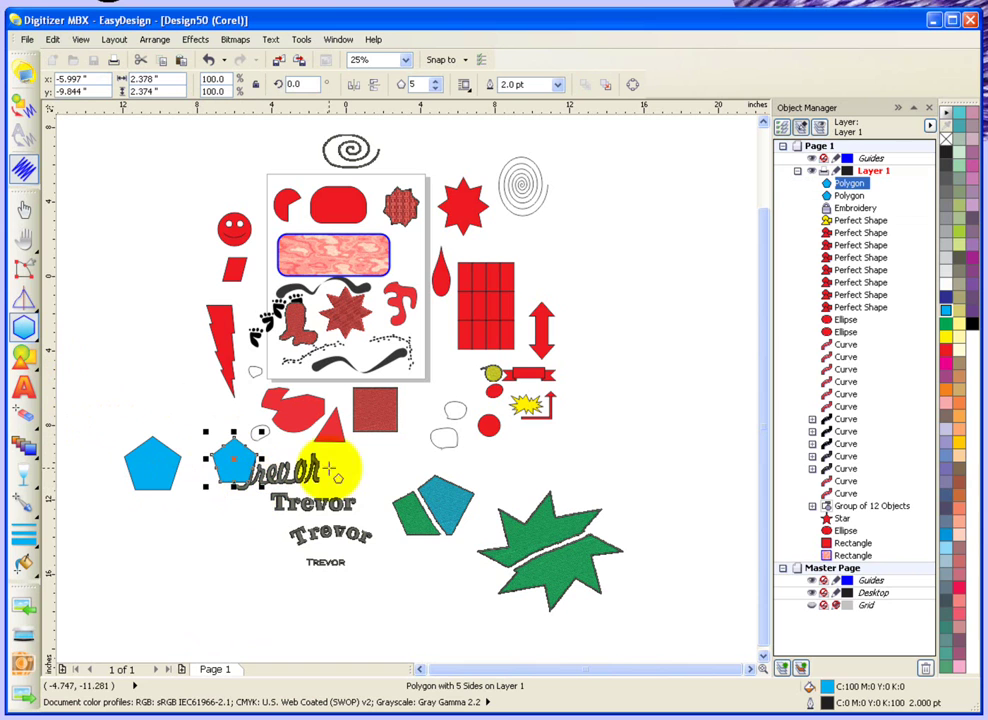
{"action": "left_click", "coordinate": [948, 336]}
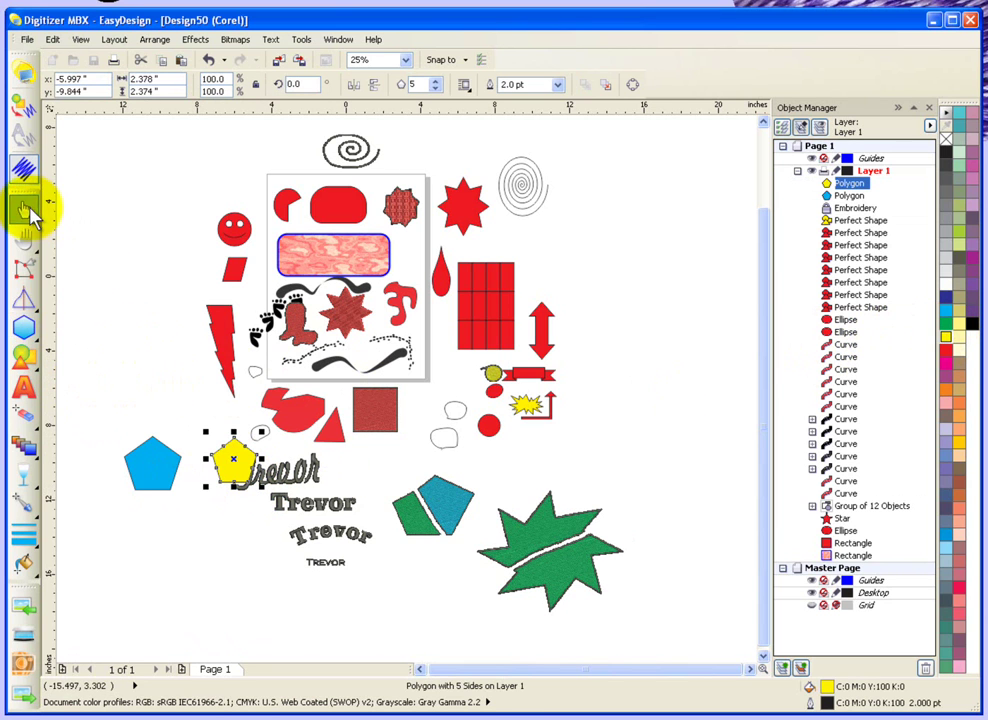
{"action": "left_click_drag", "start_coordinate": [243, 452], "coordinate": [110, 490]}
Zoom in on the yellow and blue pentagons and set both to No Outline.
{"action": "scroll", "coordinate": [110, 490], "scroll_direction": "up", "scroll_amount": 1}
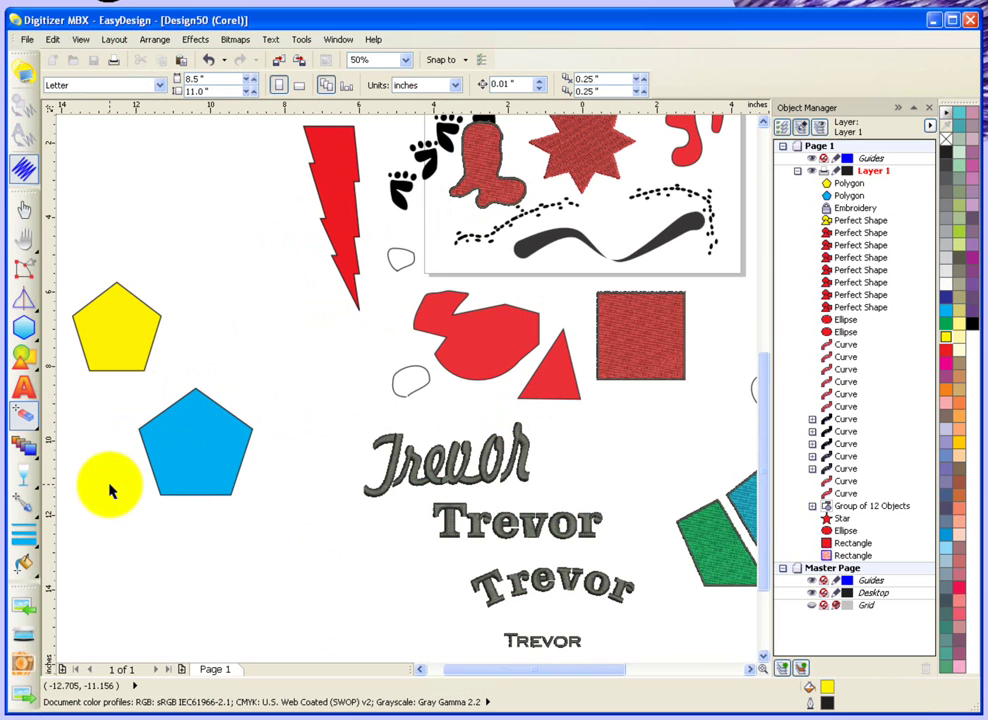
{"action": "right_click", "coordinate": [110, 489]}
{"action": "left_click", "coordinate": [73, 450]}
{"action": "scroll", "coordinate": [70, 448], "scroll_direction": "up", "scroll_amount": 1}
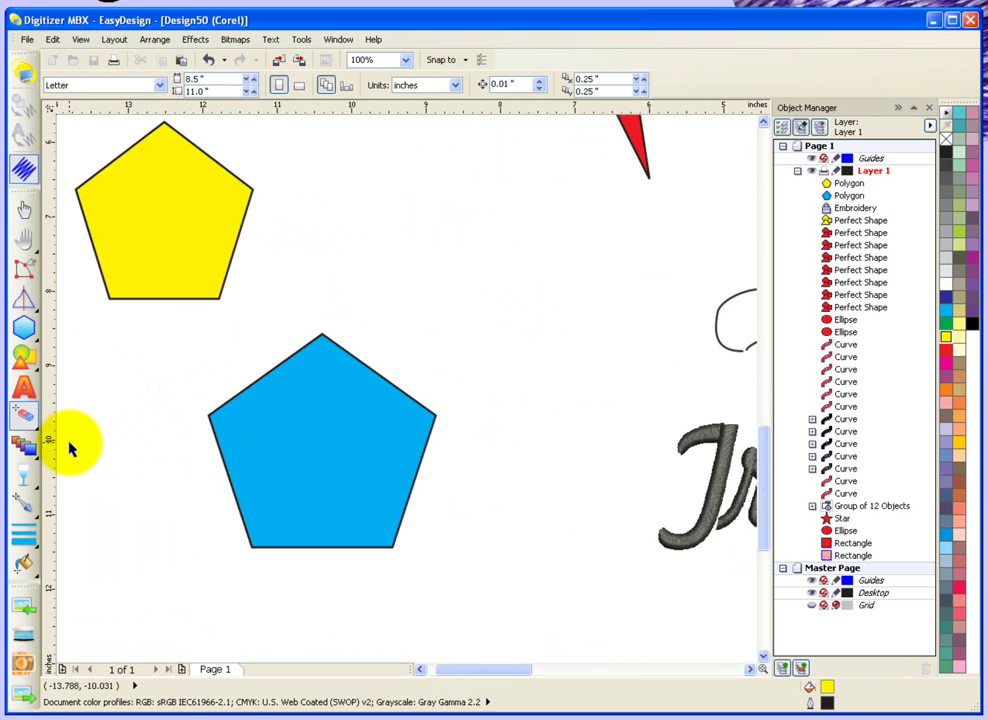
{"action": "scroll", "coordinate": [70, 448], "scroll_direction": "up", "scroll_amount": 1}
{"action": "scroll", "coordinate": [70, 448], "scroll_direction": "down", "scroll_amount": 1}
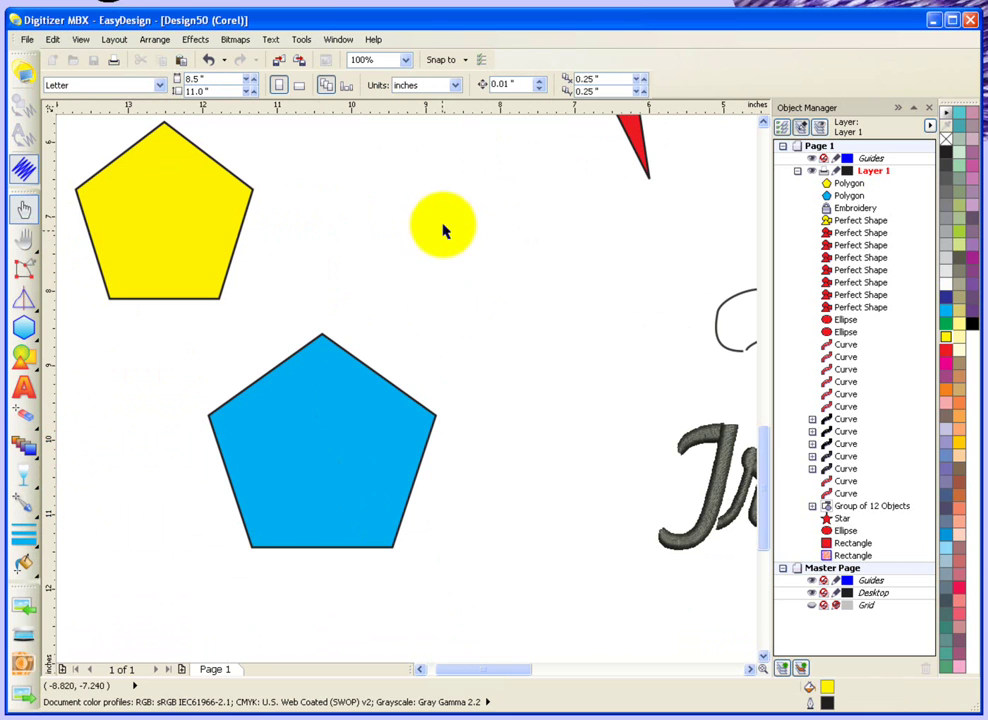
{"action": "left_click_drag", "start_coordinate": [557, 593], "coordinate": [118, 163]}
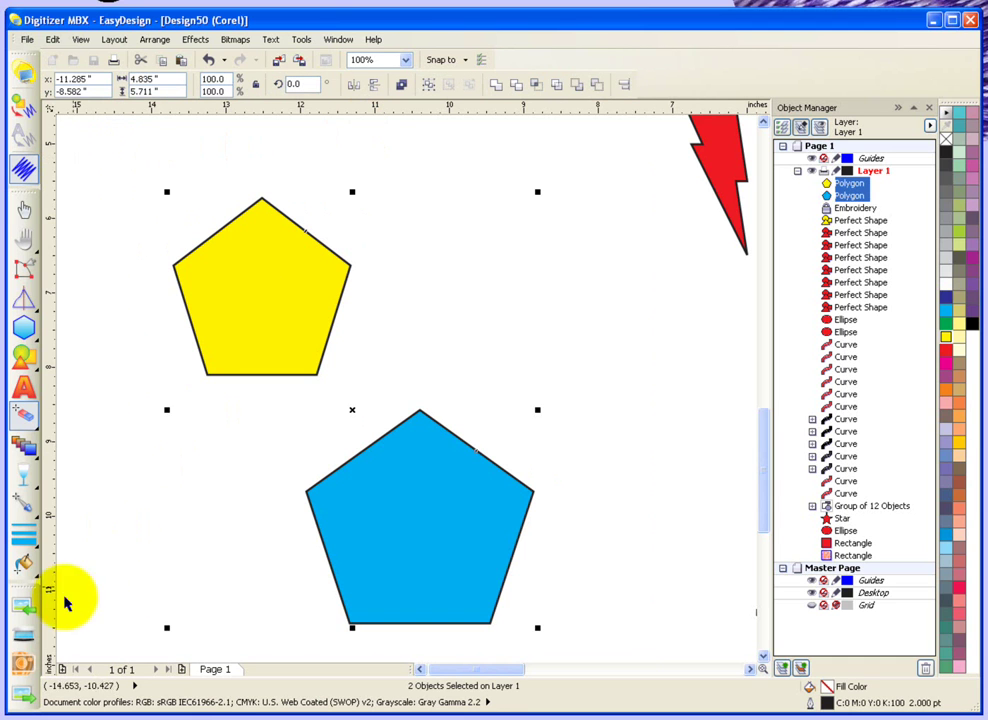
{"action": "key", "text": "space"}
{"action": "left_click", "coordinate": [26, 537]}
{"action": "left_click", "coordinate": [113, 546]}
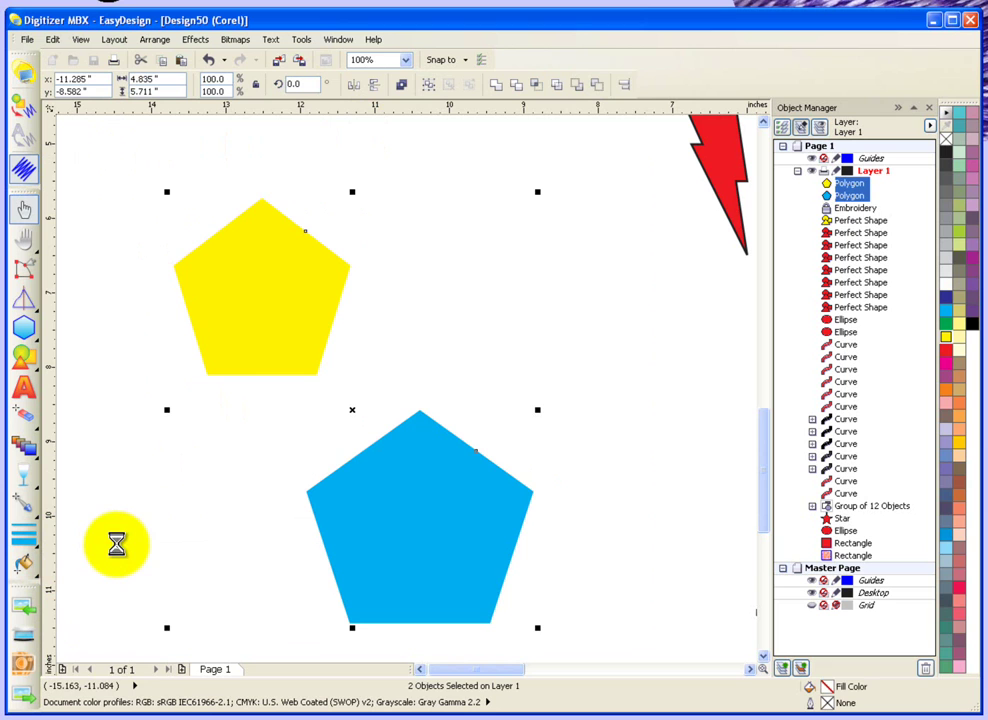
{"action": "left_click", "coordinate": [110, 234]}
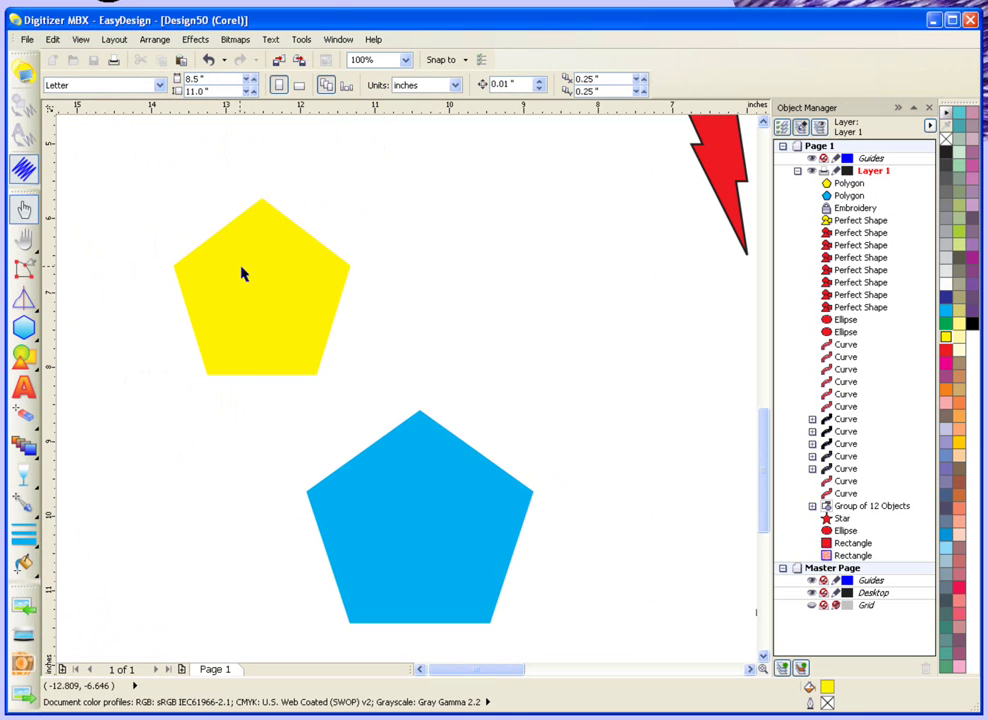
Create a 20-step blend from the yellow pentagon to the blue one.
{"action": "left_click", "coordinate": [24, 450]}
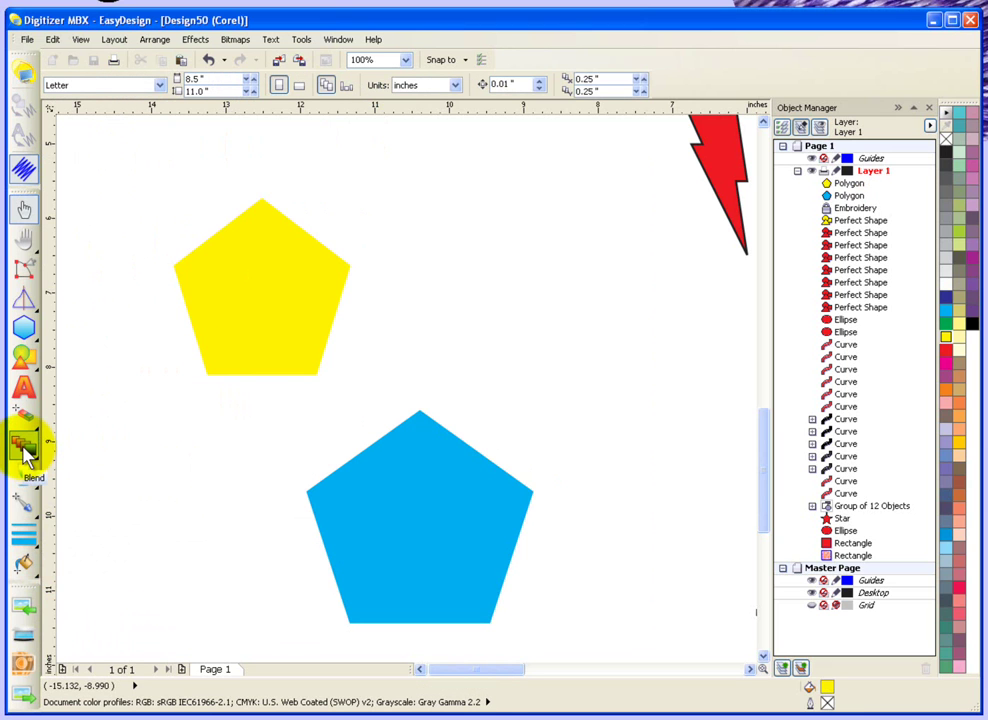
{"action": "left_click_drag", "start_coordinate": [443, 532], "coordinate": [257, 322]}
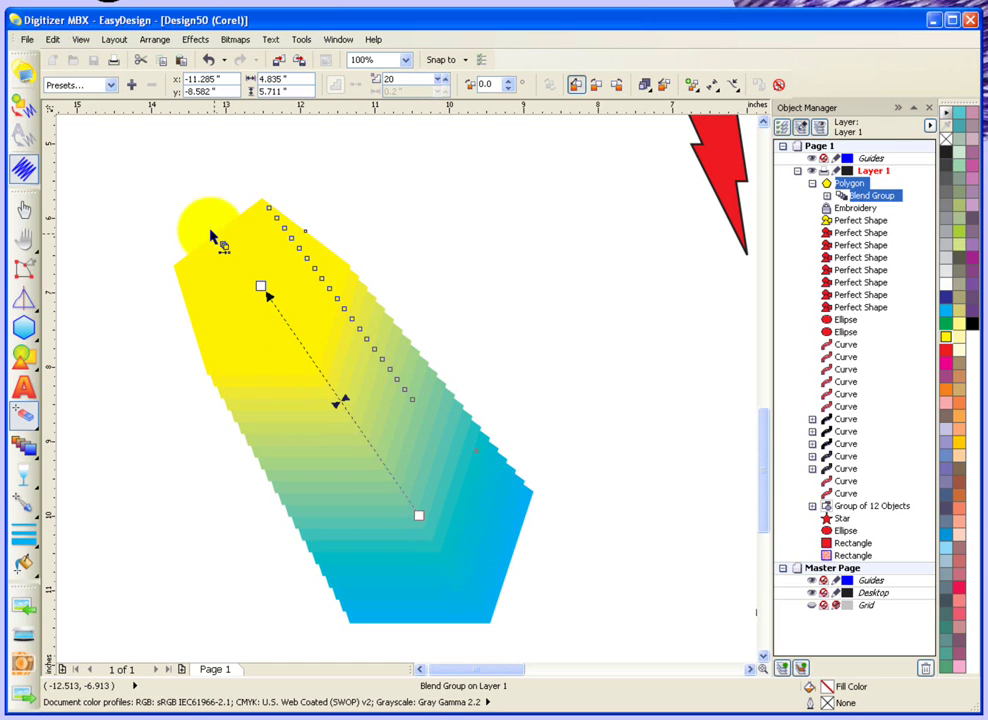
{"action": "left_click_drag", "start_coordinate": [505, 462], "coordinate": [476, 553]}
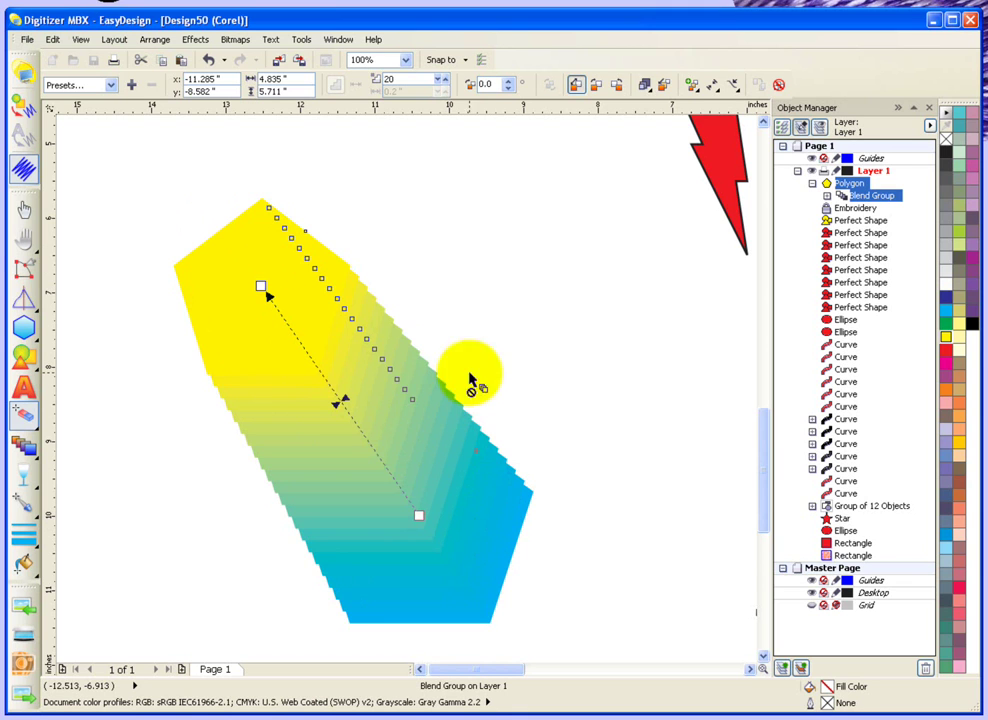
{"action": "mouse_move", "coordinate": [542, 454]}
{"action": "left_mouse_down"}
{"action": "mouse_move", "coordinate": [505, 512]}
{"action": "mouse_move", "coordinate": [458, 465]}
{"action": "mouse_move", "coordinate": [470, 540]}
{"action": "left_mouse_up"}
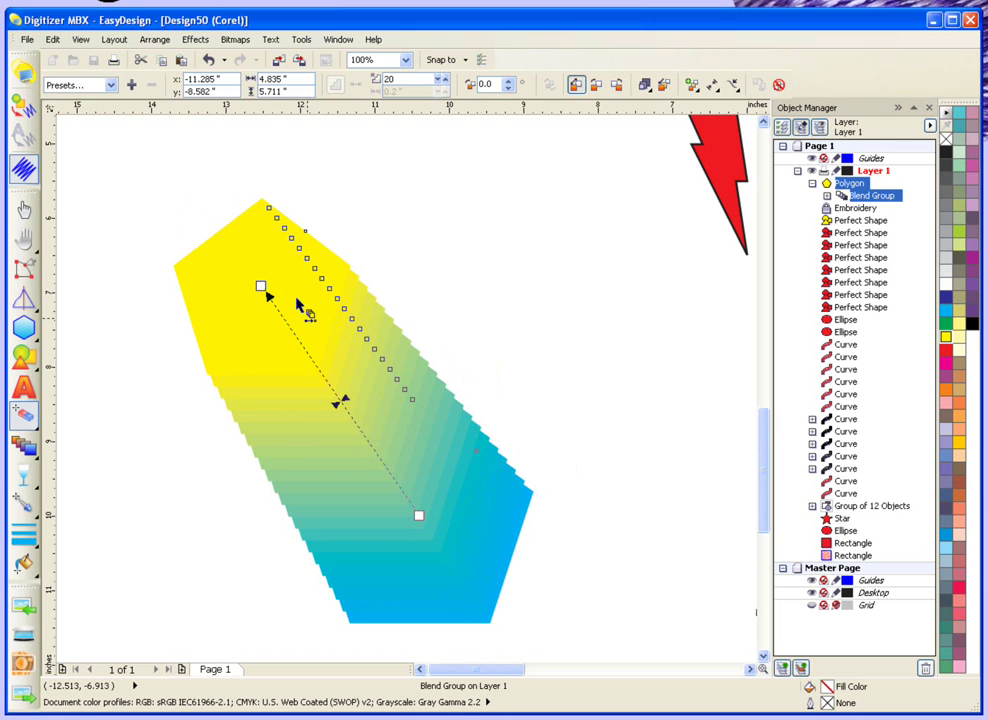
{"action": "left_click_drag", "start_coordinate": [359, 276], "coordinate": [478, 412]}
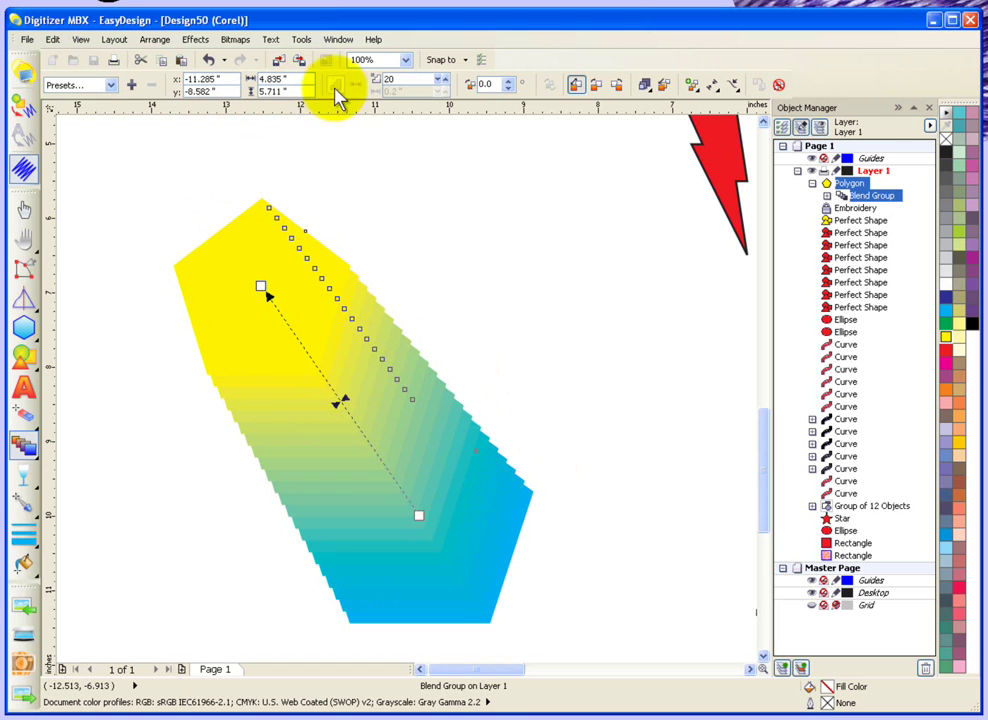
{"action": "left_click", "coordinate": [390, 78]}
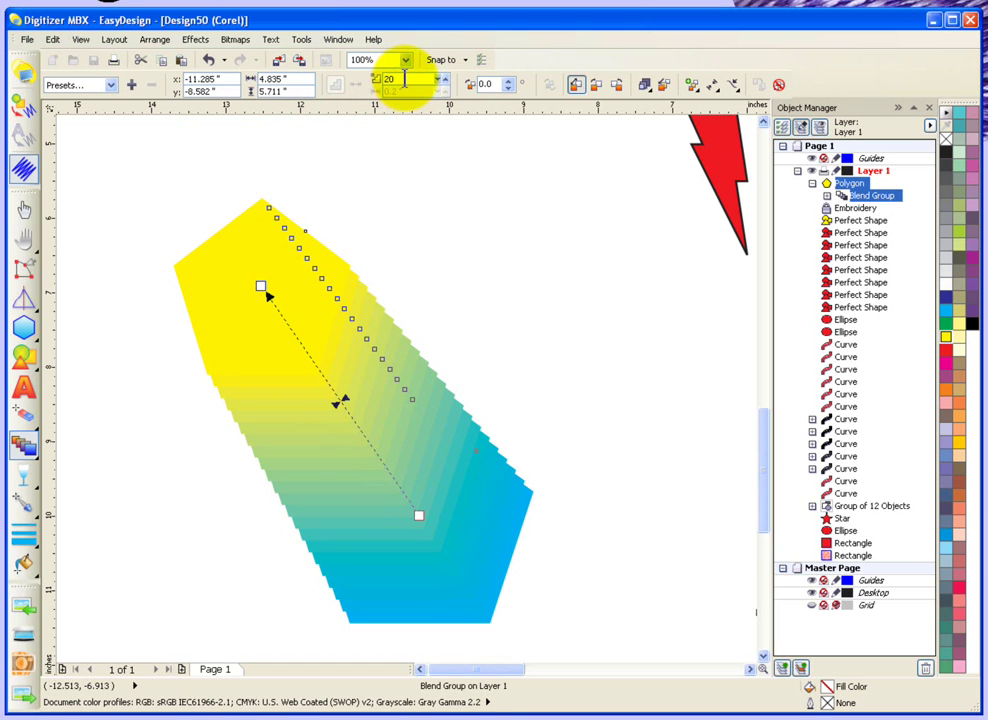
{"action": "left_click", "coordinate": [519, 484]}
{"action": "left_click_drag", "start_coordinate": [519, 484], "coordinate": [432, 382]}
{"action": "left_click", "coordinate": [498, 572]}
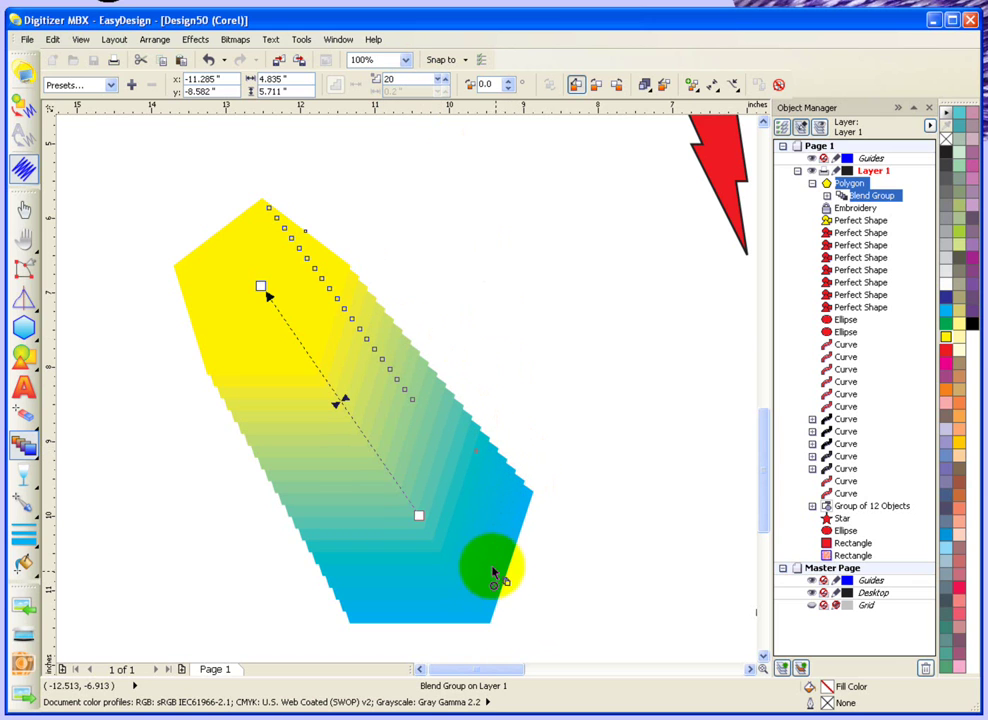
{"action": "double_click", "coordinate": [396, 80]}
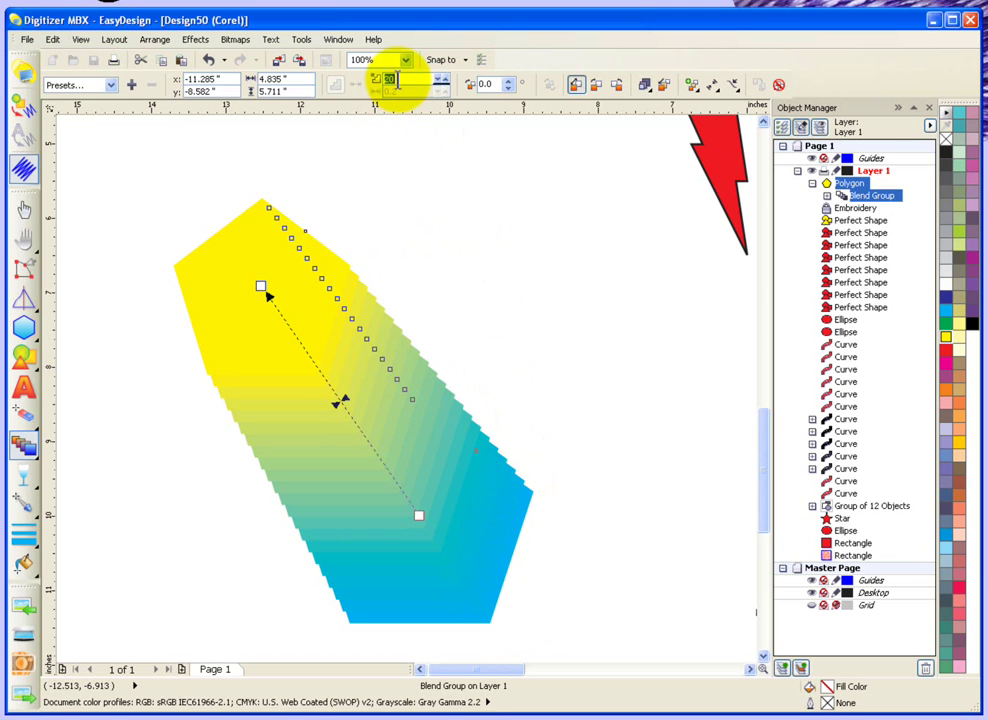
{"action": "type", "text": "40"}
{"action": "key", "text": "Return"}
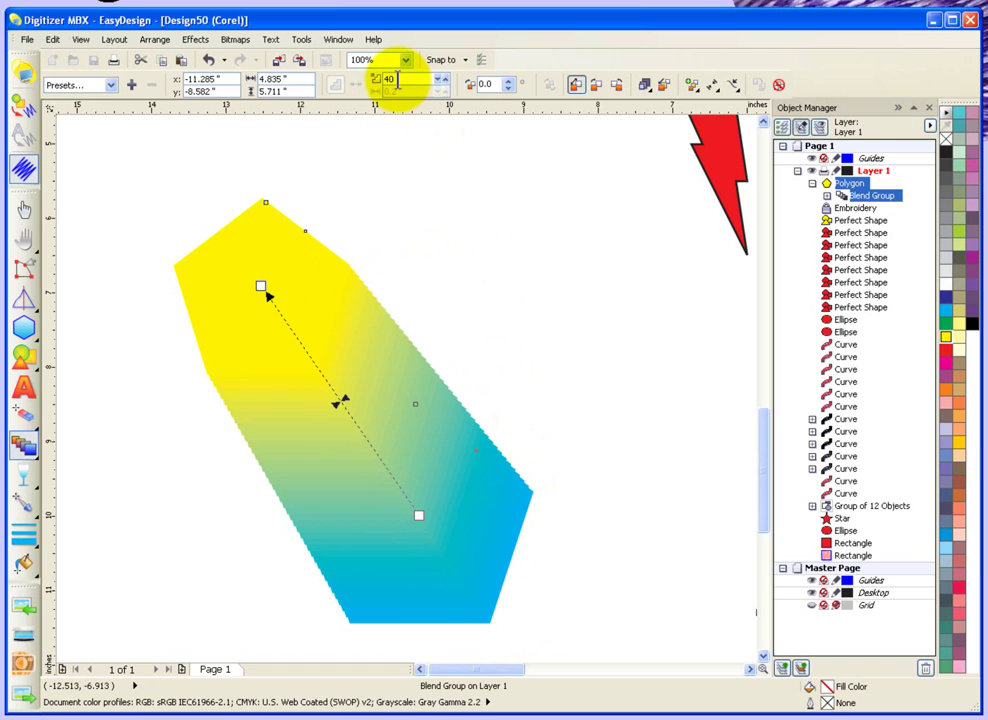
{"action": "left_click", "coordinate": [414, 520]}
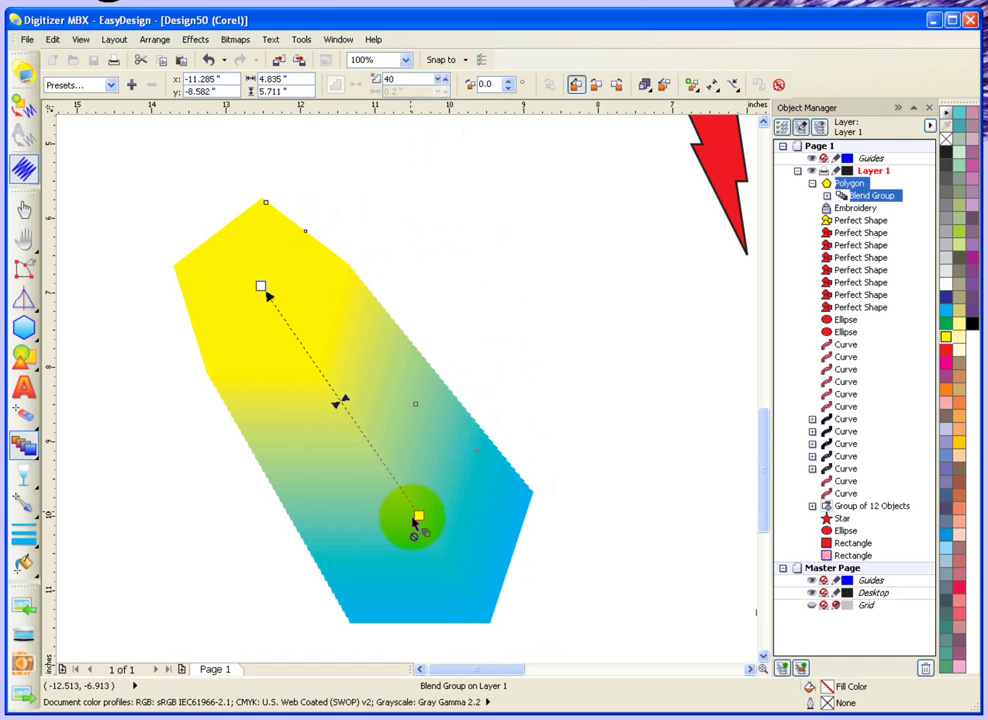
{"action": "double_click", "coordinate": [389, 82]}
{"action": "type", "text": "10"}
{"action": "key", "text": "Return"}
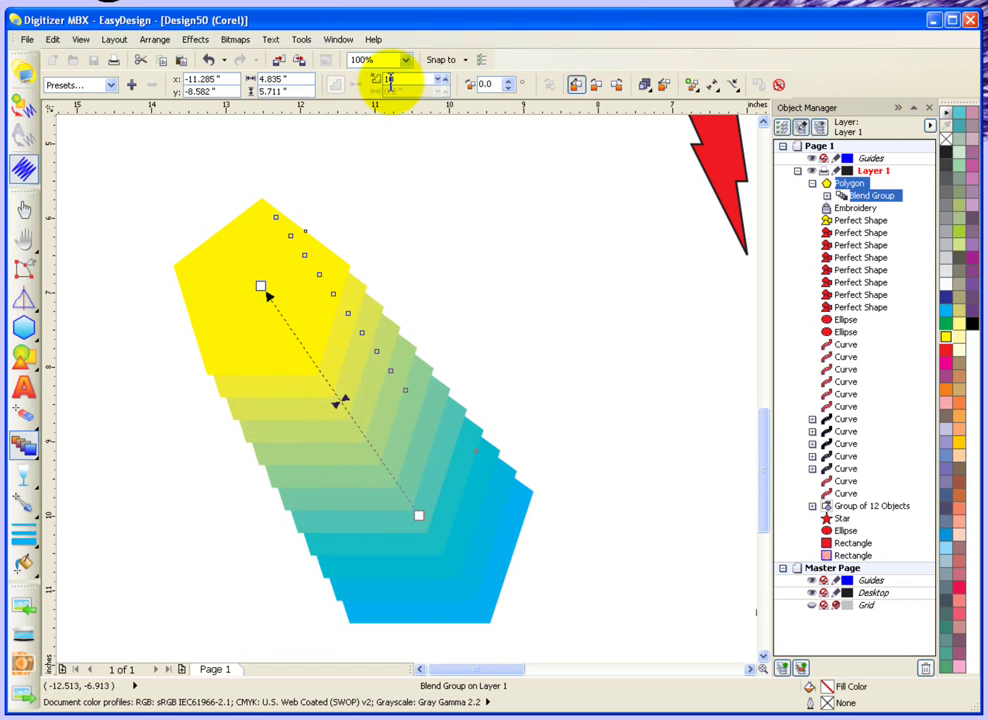
{"action": "left_click", "coordinate": [529, 547]}
{"action": "double_click", "coordinate": [396, 80]}
{"action": "type", "text": "20"}
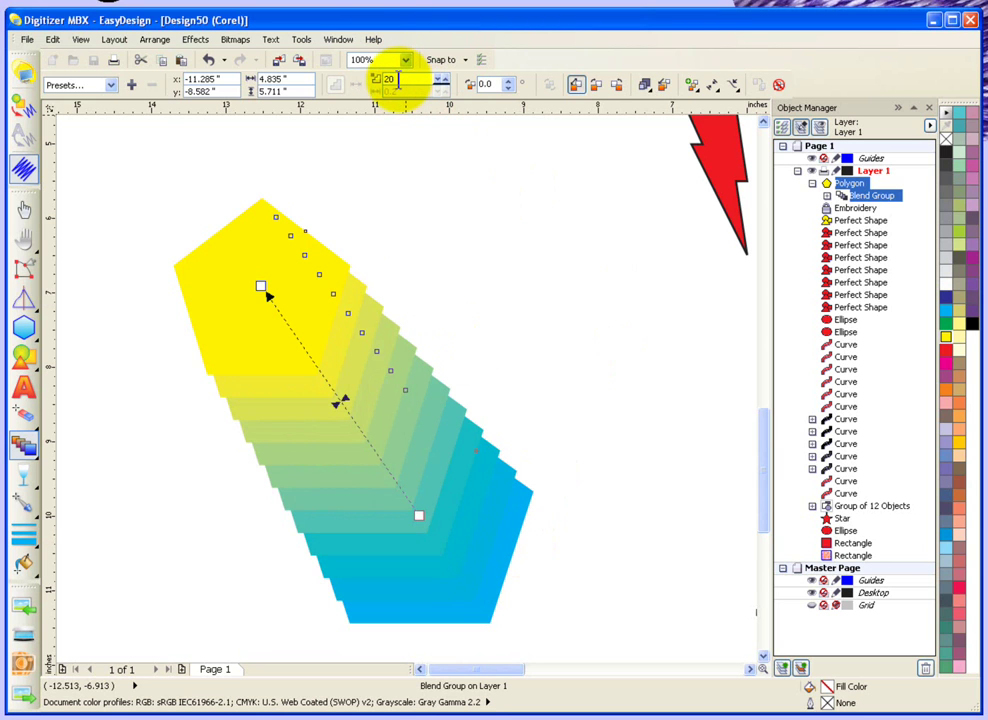
{"action": "key", "text": "Return"}
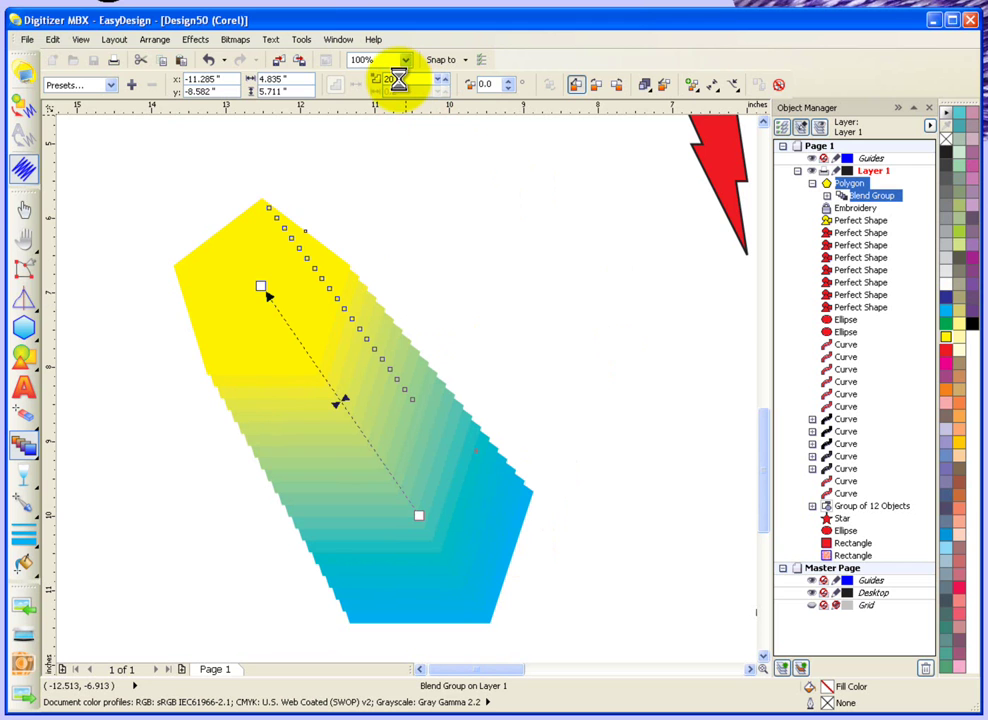
Convert the pentagon blend group to stitched embroidery, then deselect it and zoom out.
{"action": "left_click", "coordinate": [26, 209]}
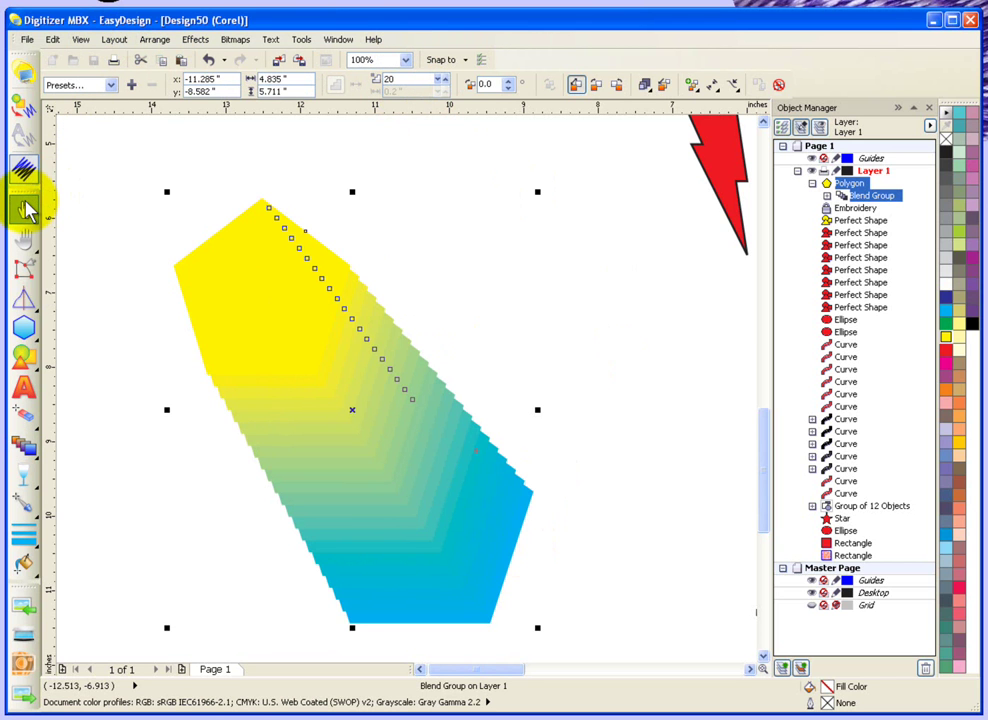
{"action": "left_click", "coordinate": [24, 100]}
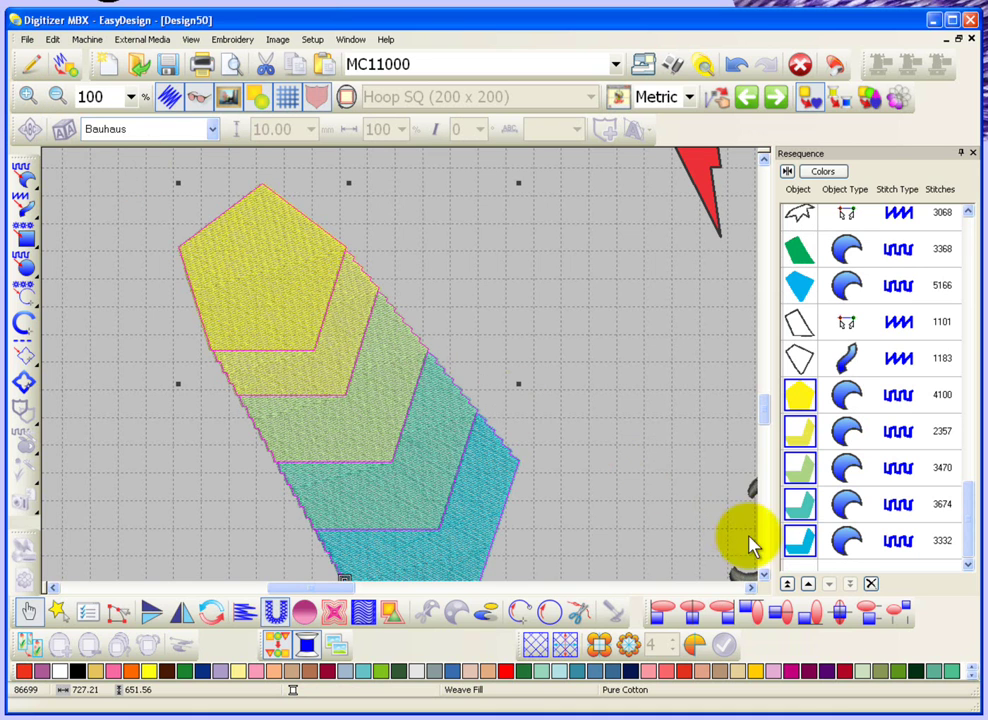
{"action": "left_click", "coordinate": [765, 577]}
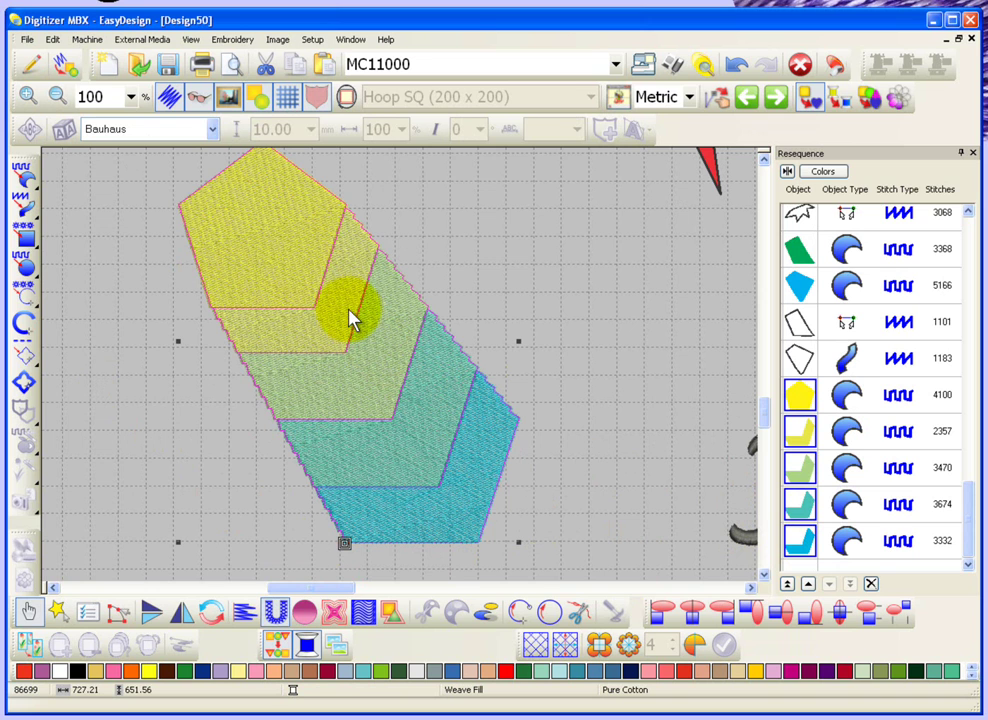
{"action": "left_click", "coordinate": [163, 266]}
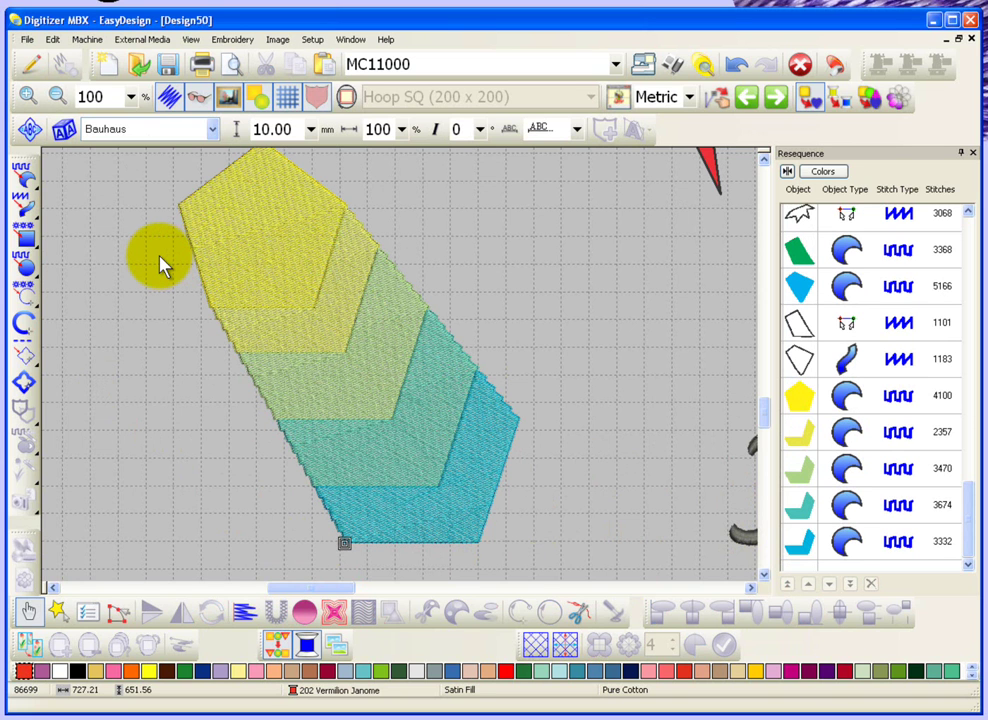
{"action": "key", "text": "minus"}
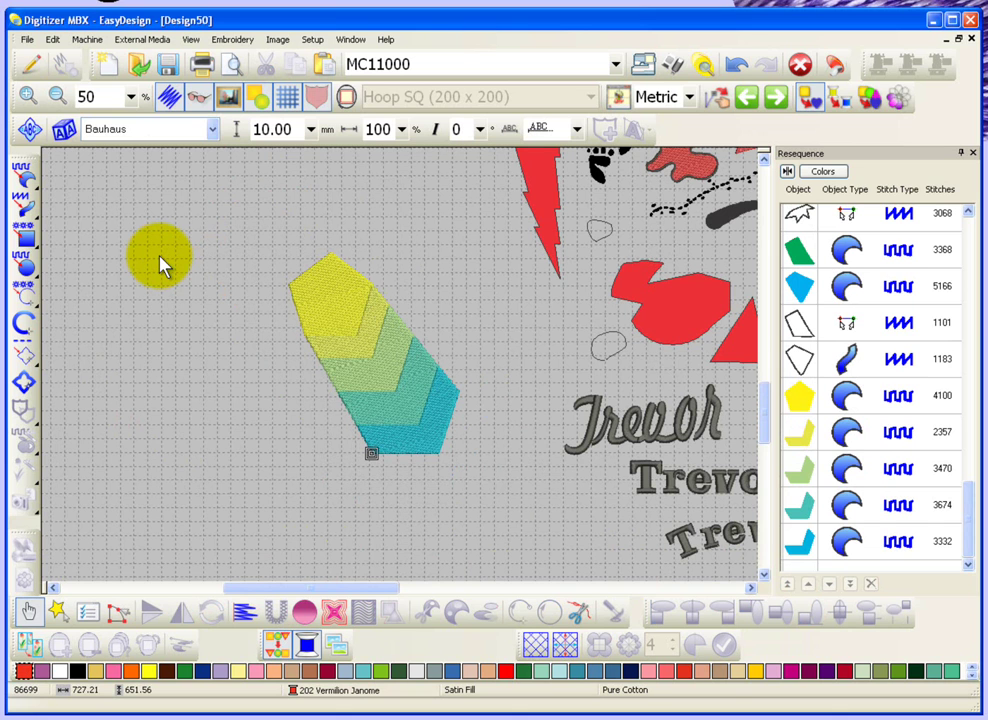
Return to graphics mode and draw a yellow pentagon left of the chevron shape.
{"action": "left_click", "coordinate": [31, 64]}
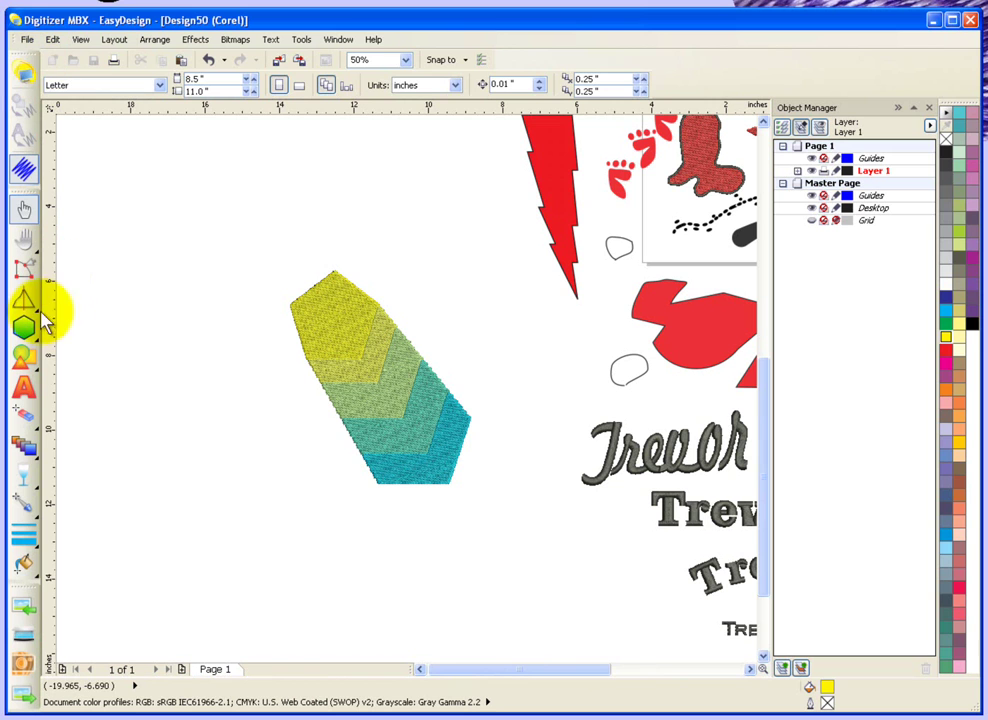
{"action": "left_click", "coordinate": [23, 327]}
{"action": "left_click_drag", "start_coordinate": [160, 386], "coordinate": [282, 514]}
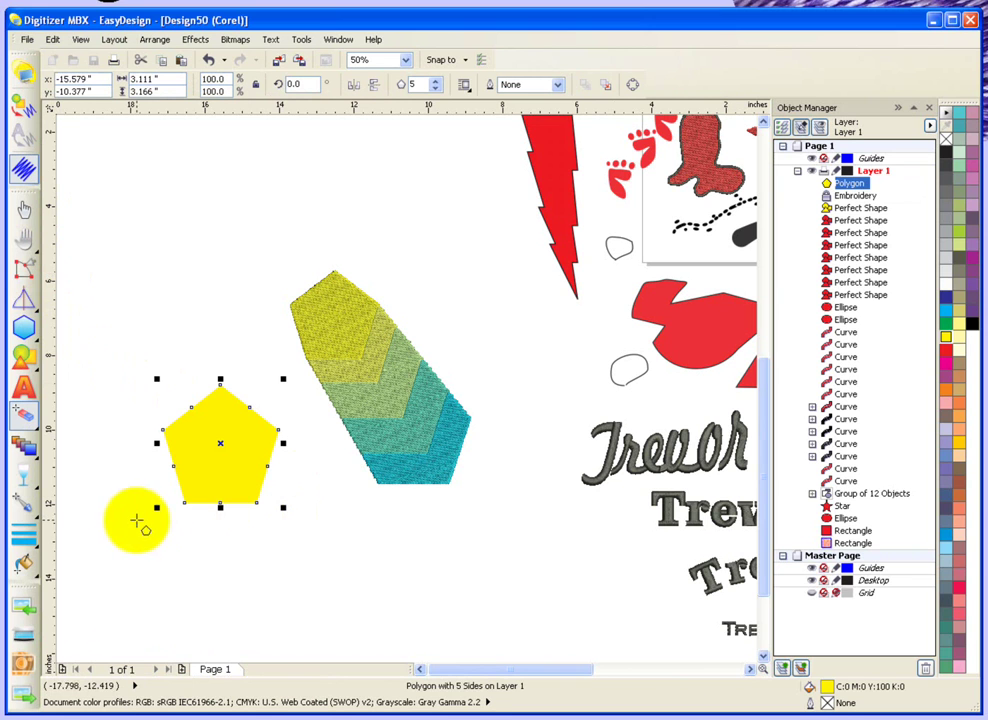
Give the pentagon an 8-step inward contour shading from yellow to a black centre.
{"action": "left_click", "coordinate": [40, 462]}
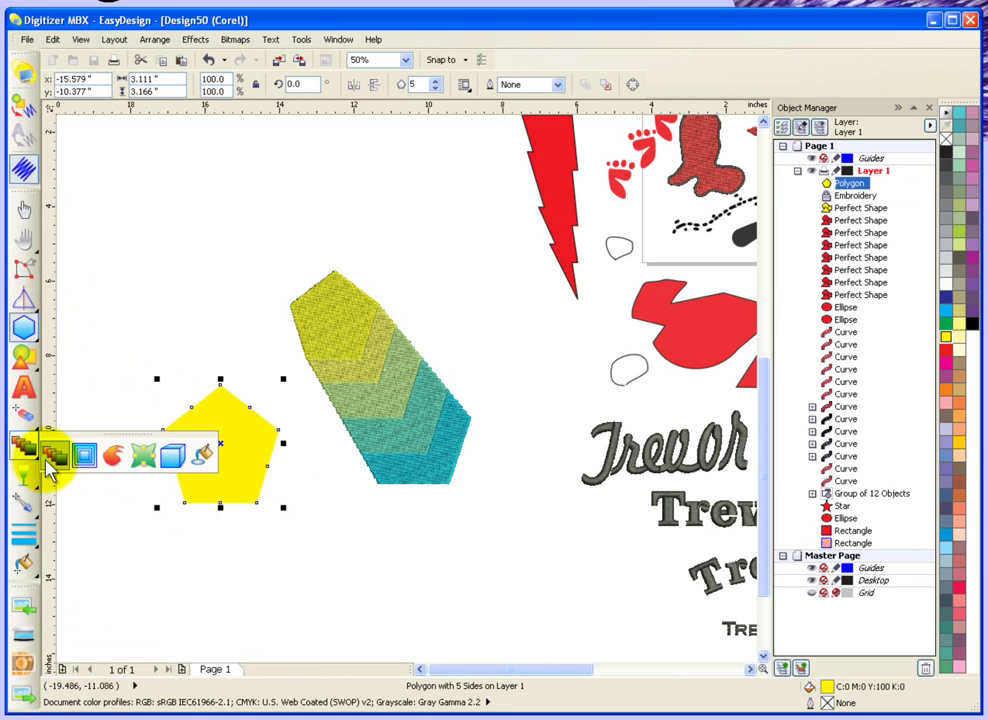
{"action": "left_click", "coordinate": [86, 460]}
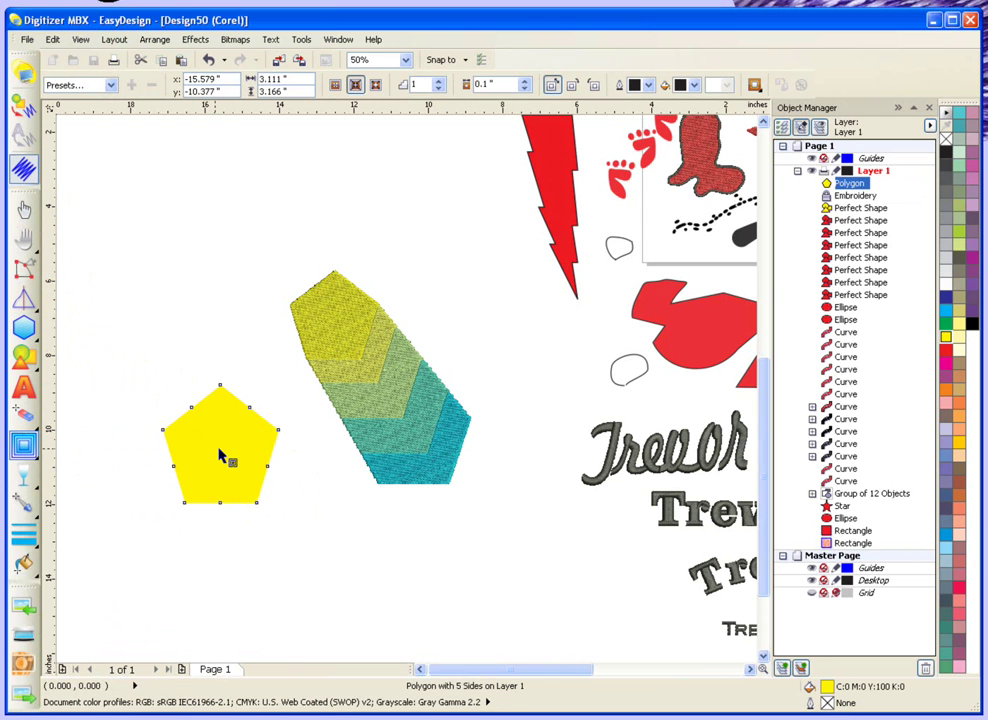
{"action": "mouse_move", "coordinate": [221, 414]}
{"action": "left_mouse_down"}
{"action": "mouse_move", "coordinate": [227, 437]}
{"action": "mouse_move", "coordinate": [221, 426]}
{"action": "left_mouse_up"}
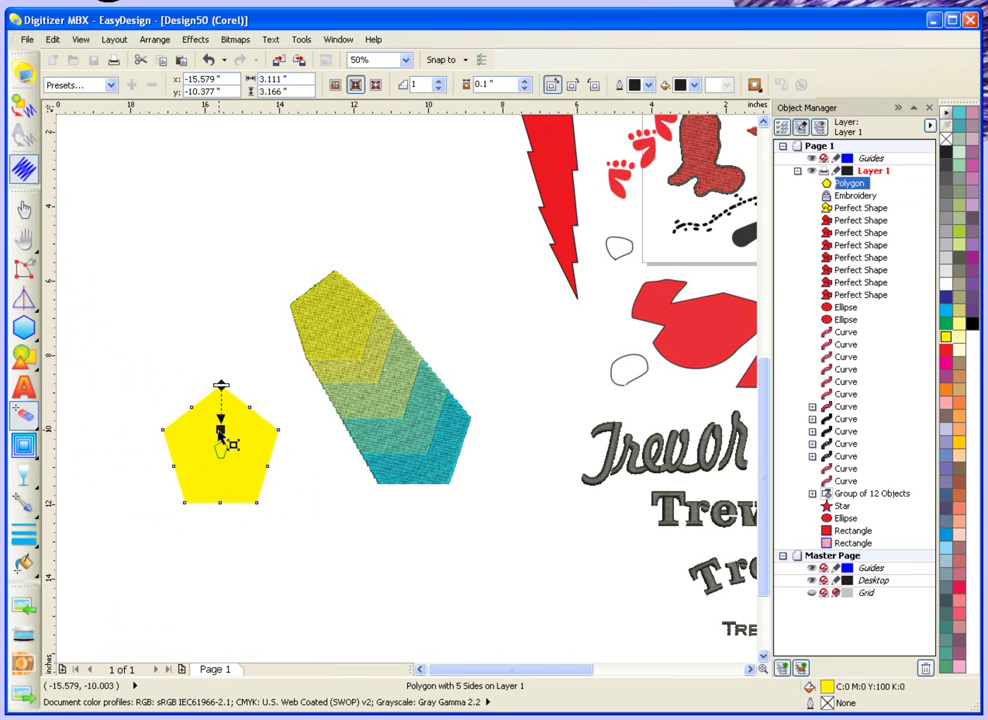
{"action": "left_click_drag", "start_coordinate": [220, 428], "coordinate": [221, 416]}
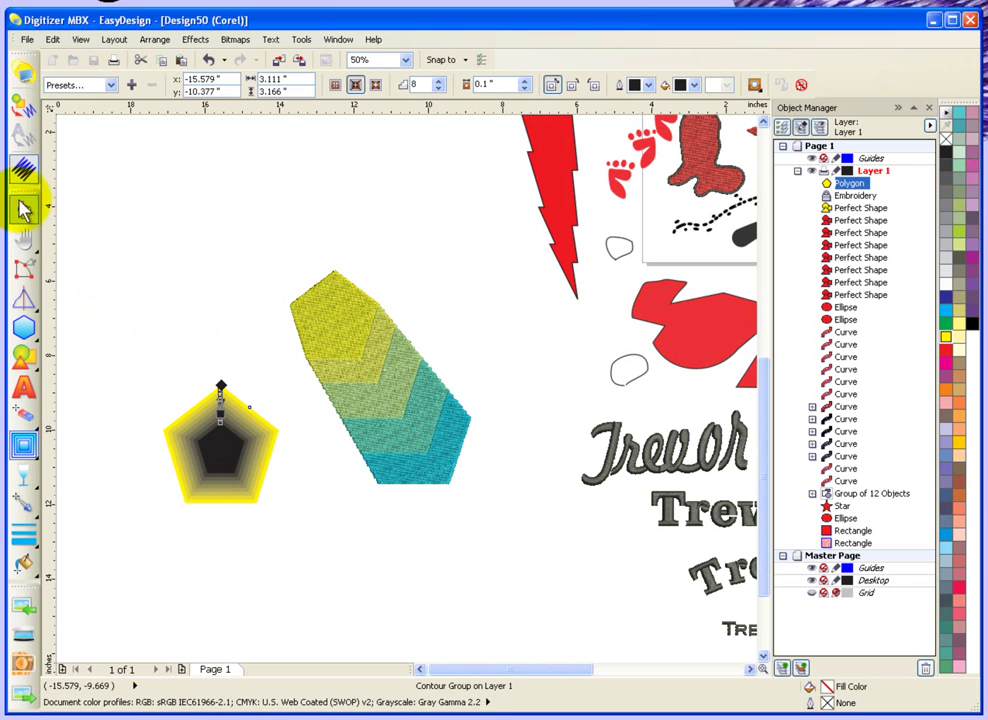
{"action": "left_click", "coordinate": [34, 214]}
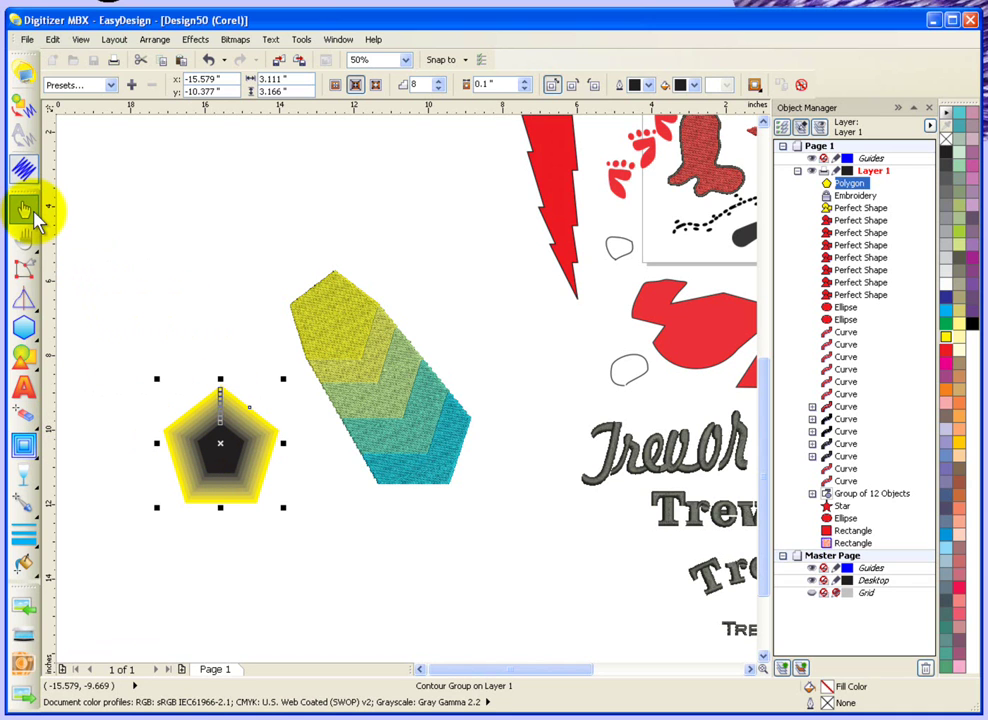
Draw a second pentagon above the first with a 7-step outward contour darkening to black.
{"action": "left_click", "coordinate": [194, 280]}
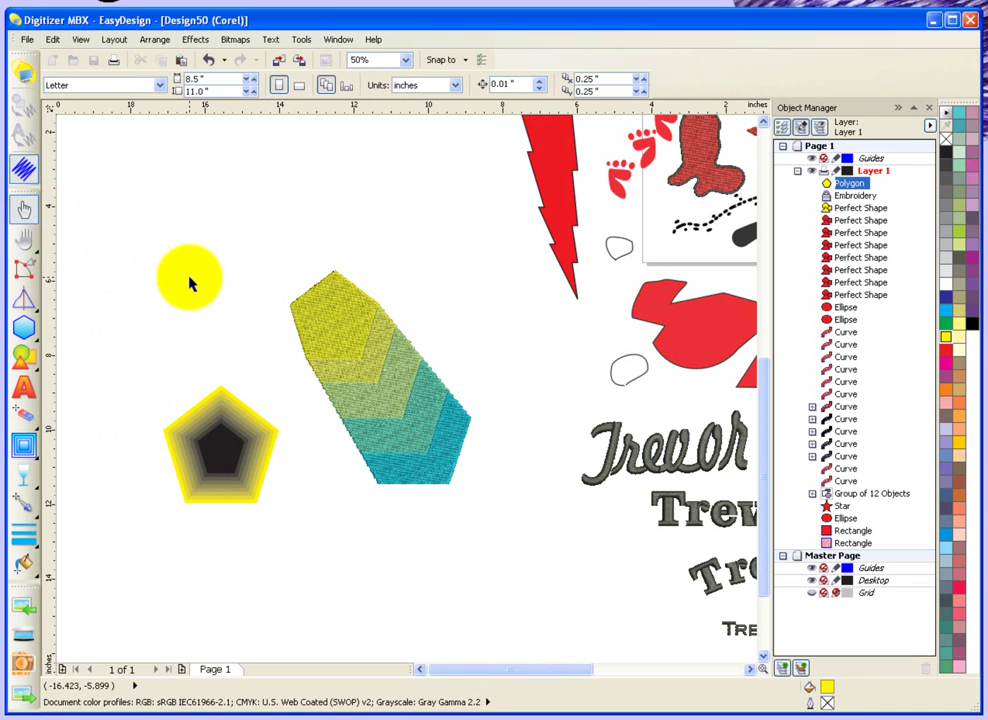
{"action": "left_click", "coordinate": [27, 327]}
{"action": "left_click_drag", "start_coordinate": [132, 231], "coordinate": [245, 345]}
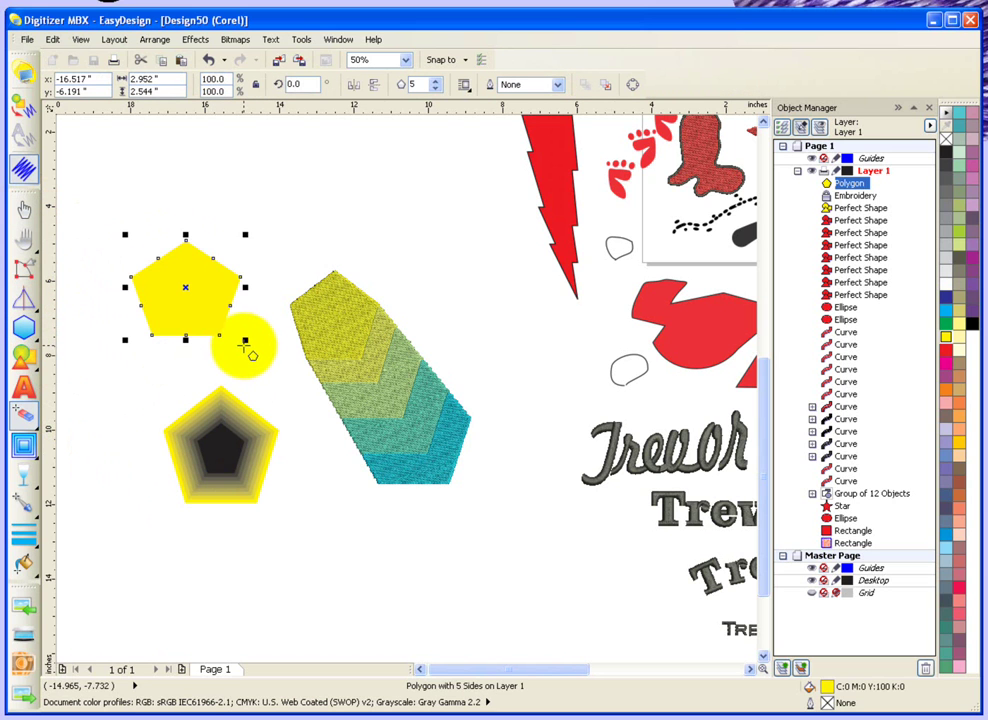
{"action": "left_click", "coordinate": [25, 450]}
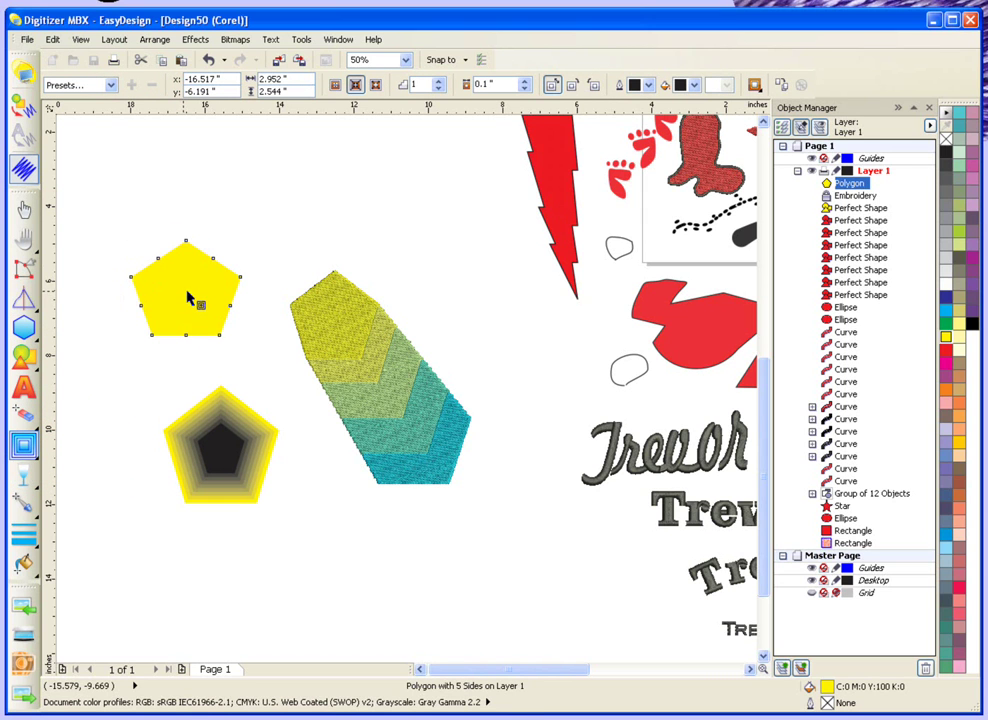
{"action": "left_click_drag", "start_coordinate": [186, 291], "coordinate": [195, 368]}
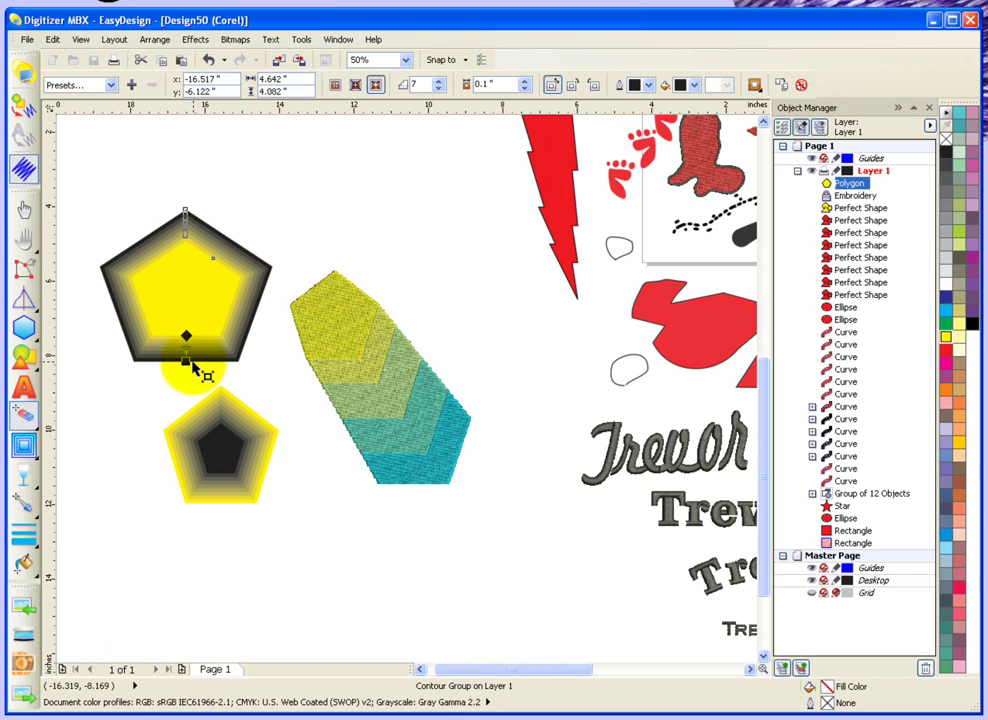
Stitch the contoured pentagons in embroidery mode, then switch back to graphics mode.
{"action": "left_click", "coordinate": [23, 208]}
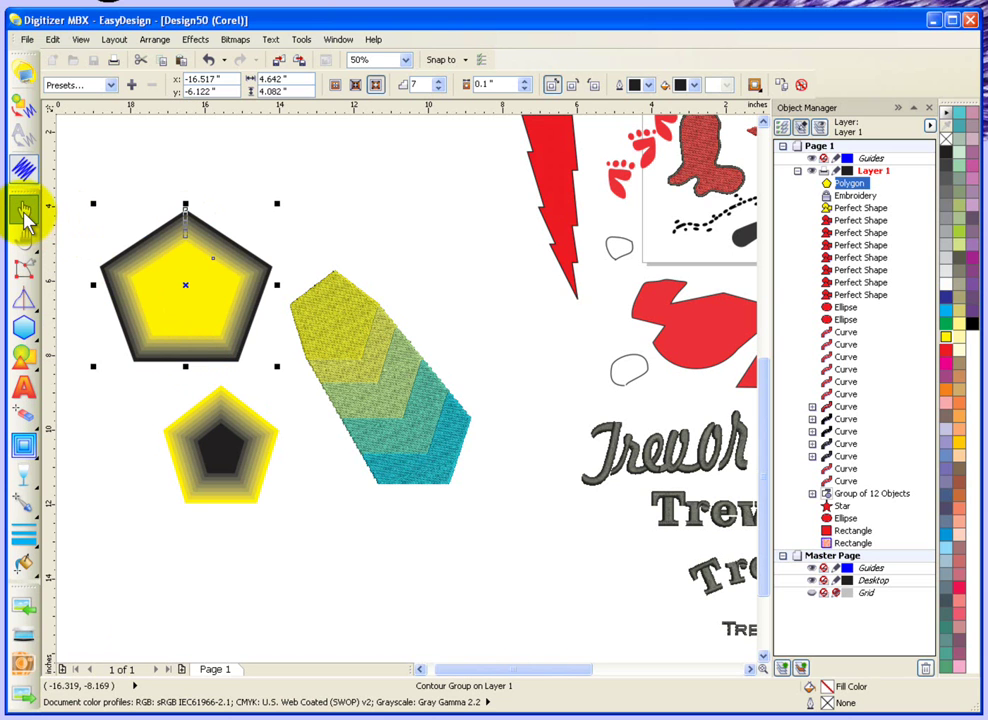
{"action": "left_click", "coordinate": [24, 100]}
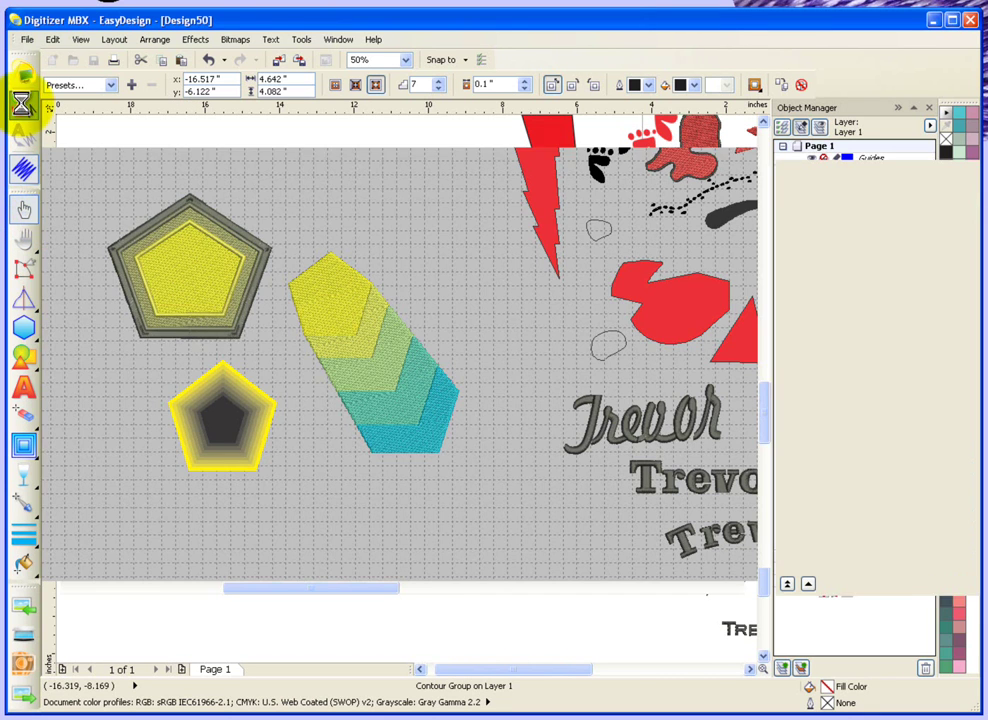
{"action": "left_click", "coordinate": [66, 315]}
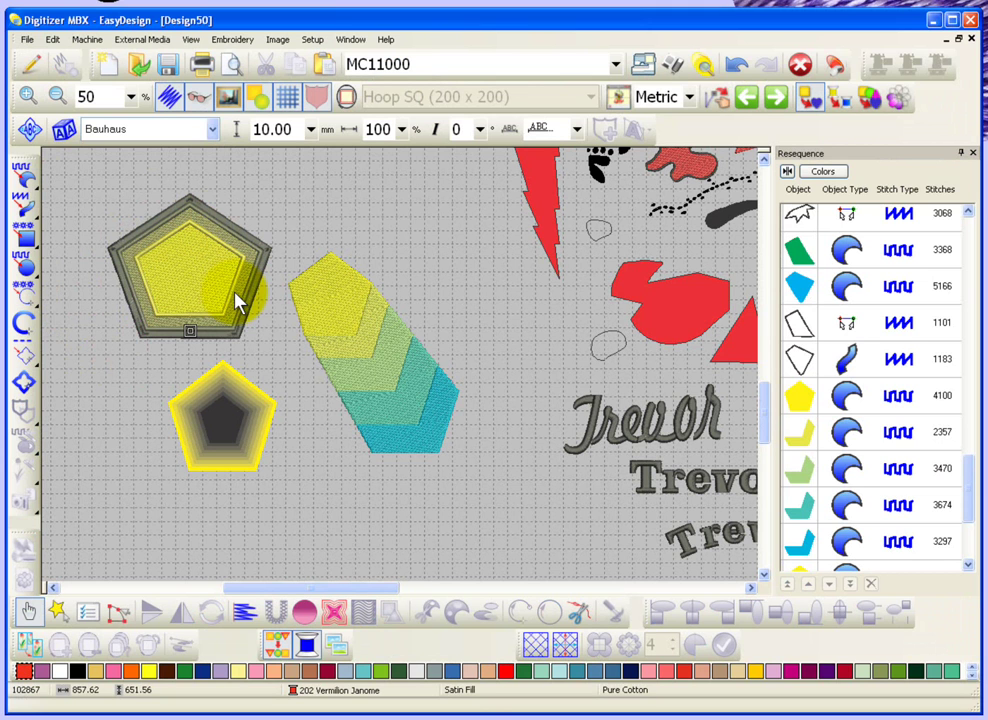
{"action": "left_click", "coordinate": [30, 63]}
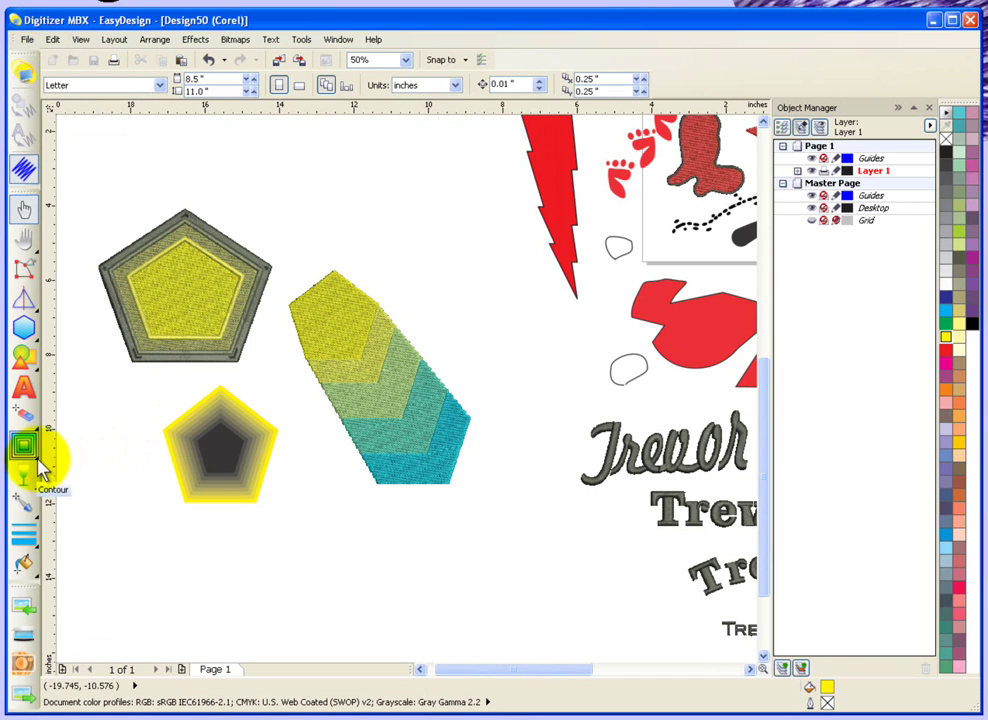
Draw a pentagon below the chevron and distort it into a spiky starburst.
{"action": "left_click", "coordinate": [22, 327]}
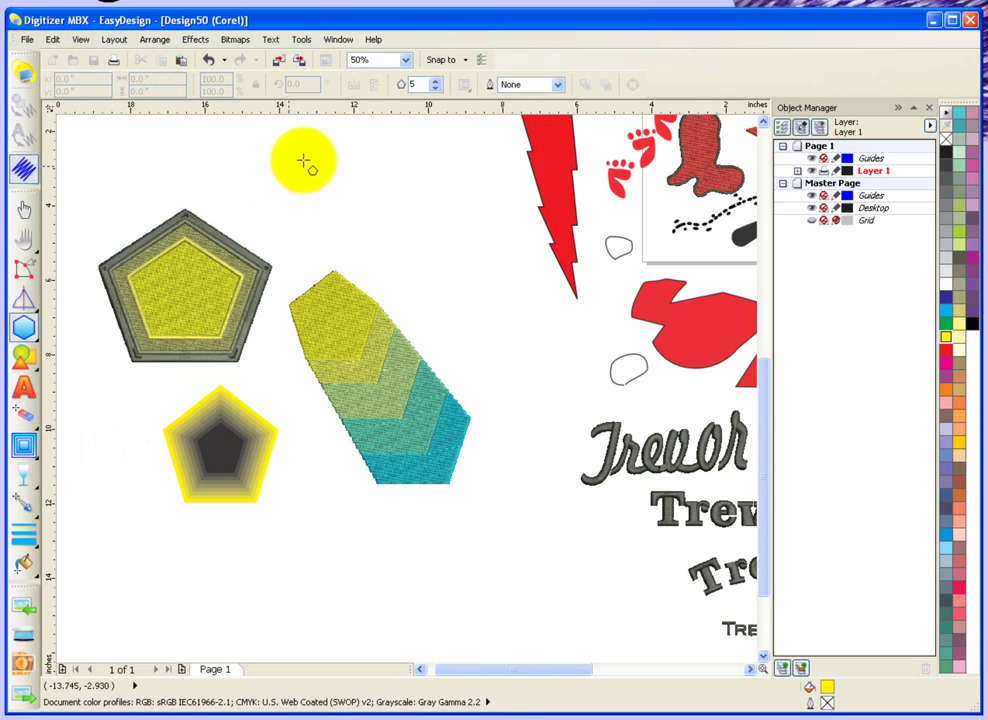
{"action": "left_click_drag", "start_coordinate": [455, 522], "coordinate": [586, 622]}
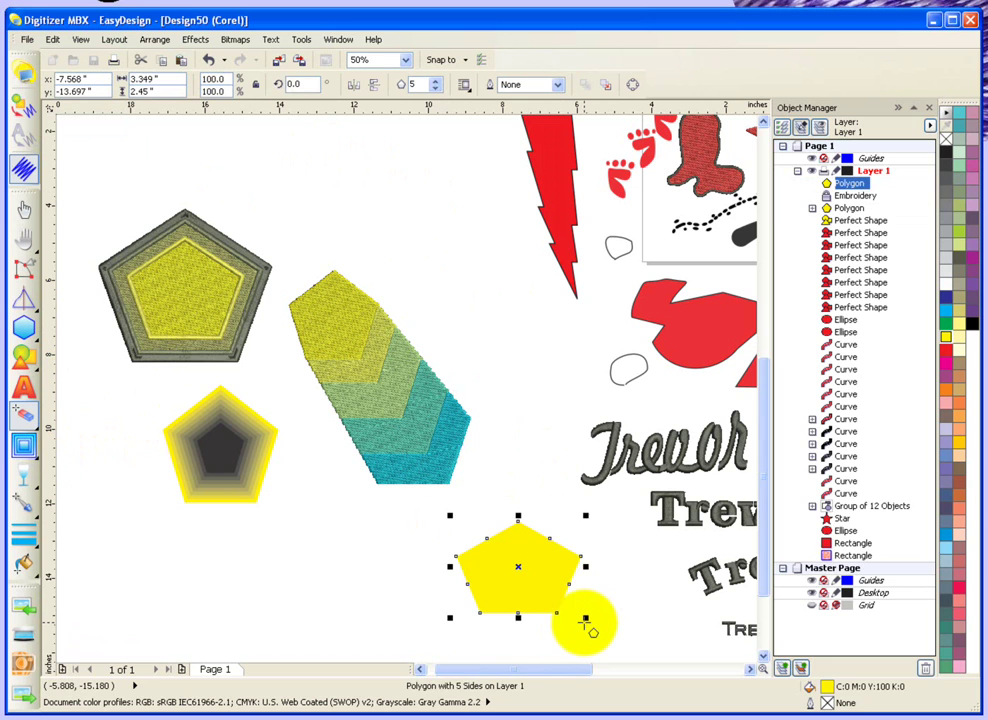
{"action": "left_click", "coordinate": [40, 462]}
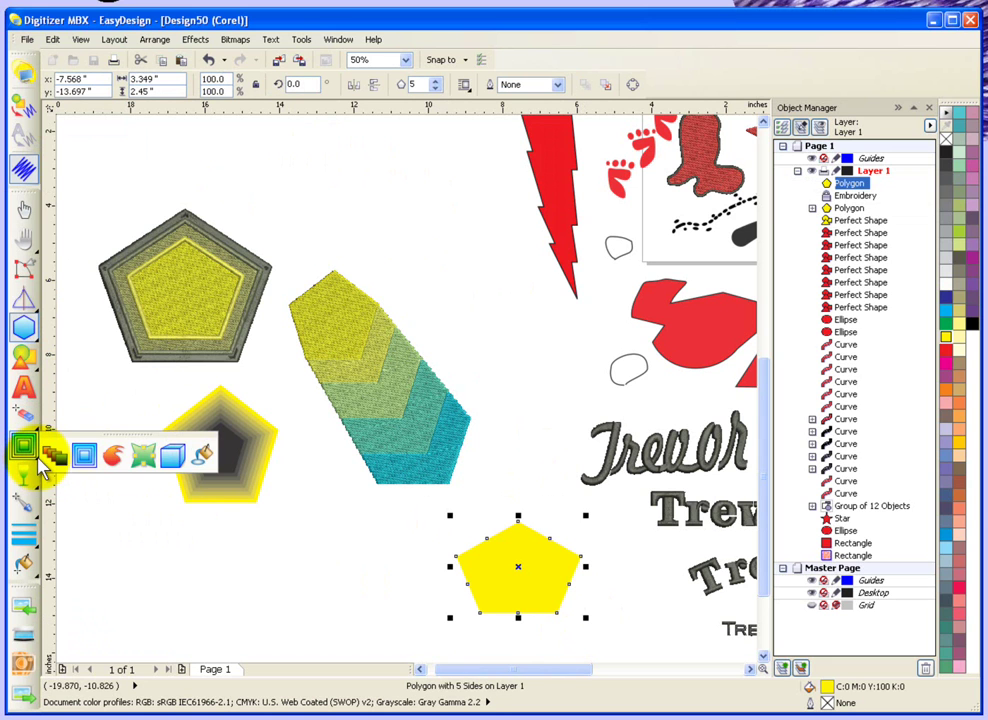
{"action": "left_click", "coordinate": [113, 458]}
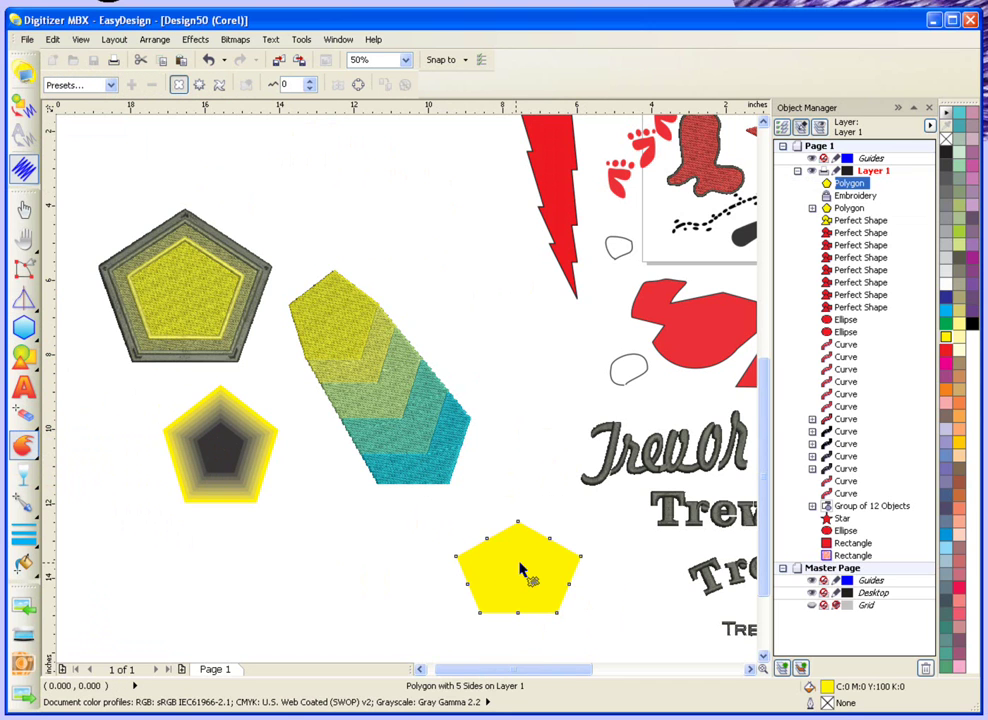
{"action": "left_click_drag", "start_coordinate": [520, 570], "coordinate": [557, 506]}
{"action": "left_click", "coordinate": [557, 506]}
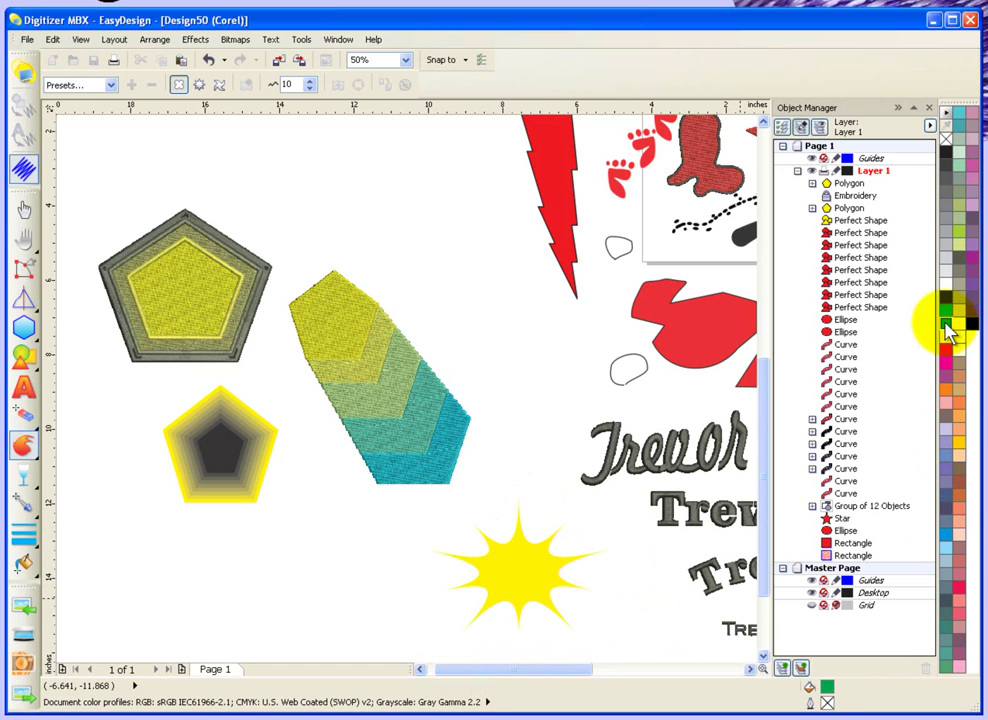
{"action": "left_click", "coordinate": [20, 210]}
Recolour the yellow starburst green.
{"action": "left_click", "coordinate": [519, 568]}
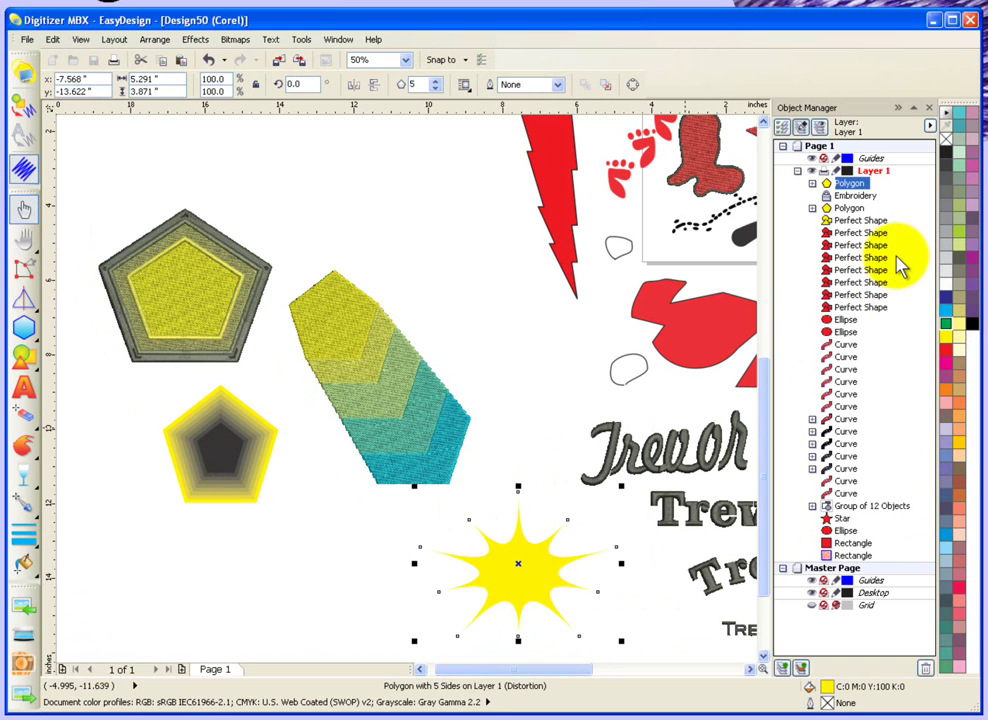
{"action": "left_click", "coordinate": [942, 322]}
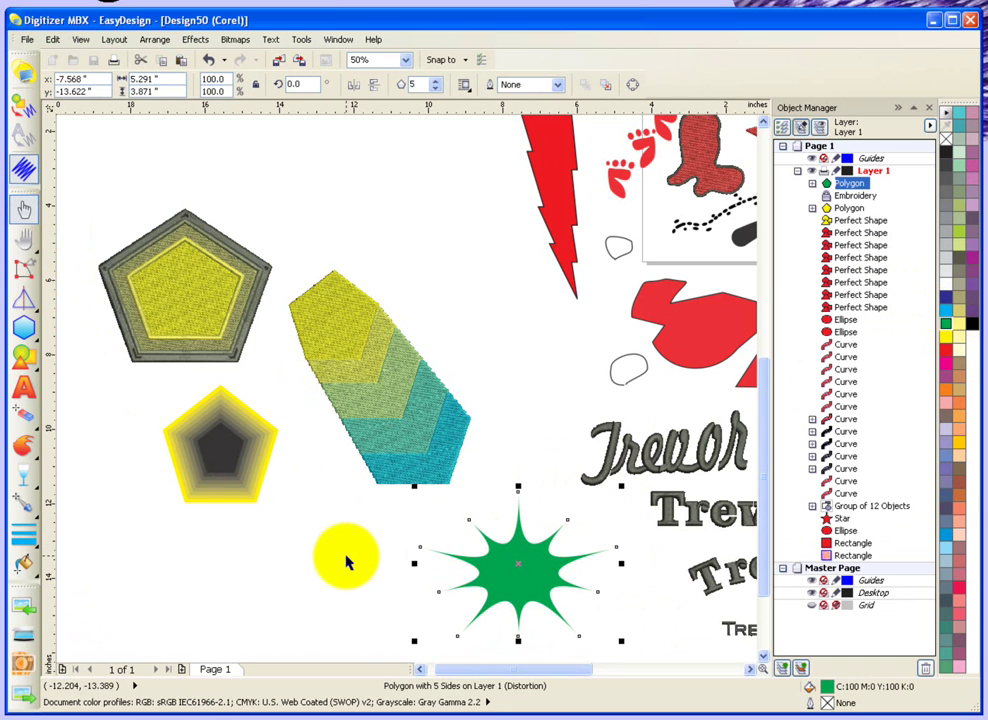
{"action": "left_click", "coordinate": [347, 562]}
Convert the green starburst into a 6106-stitch embroidery object and return to graphics mode.
{"action": "left_click", "coordinate": [522, 568]}
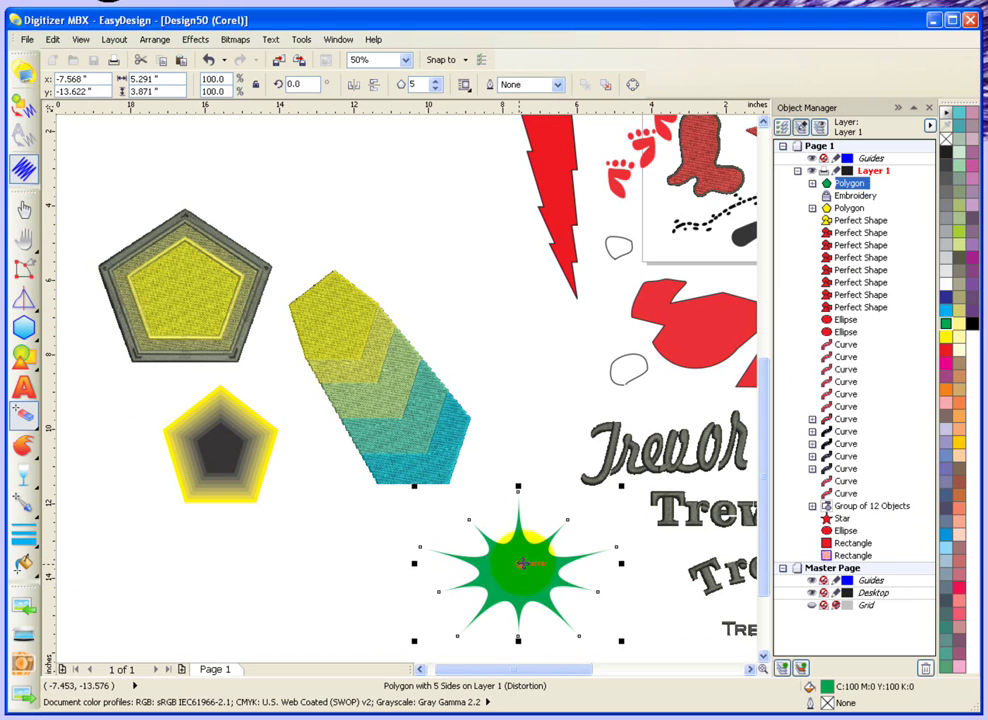
{"action": "left_click", "coordinate": [23, 104]}
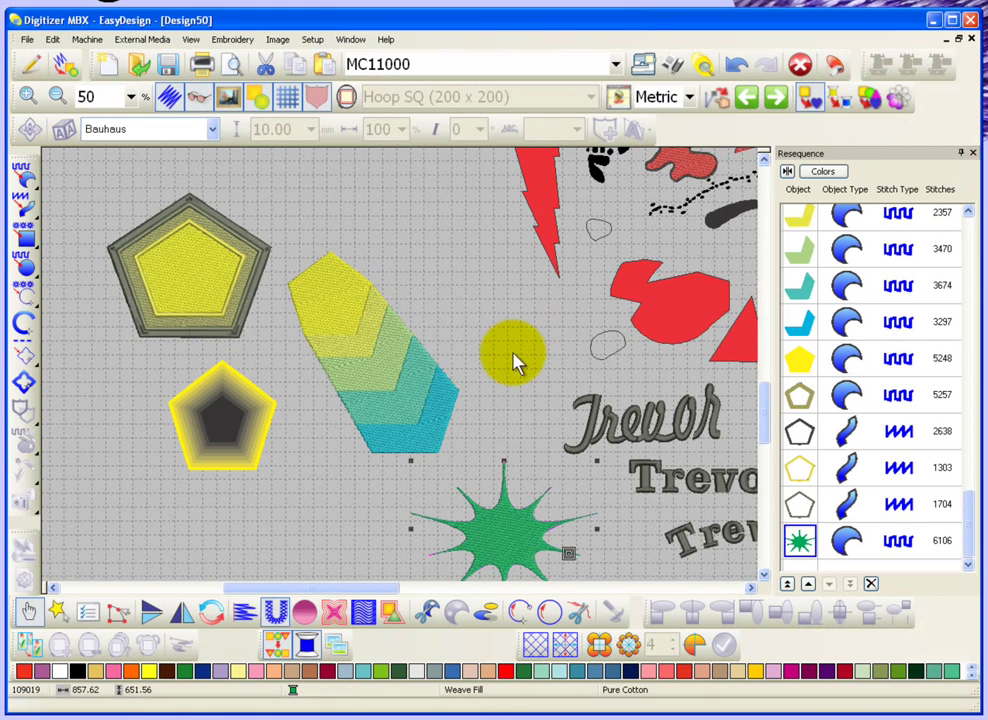
{"action": "left_click", "coordinate": [512, 362]}
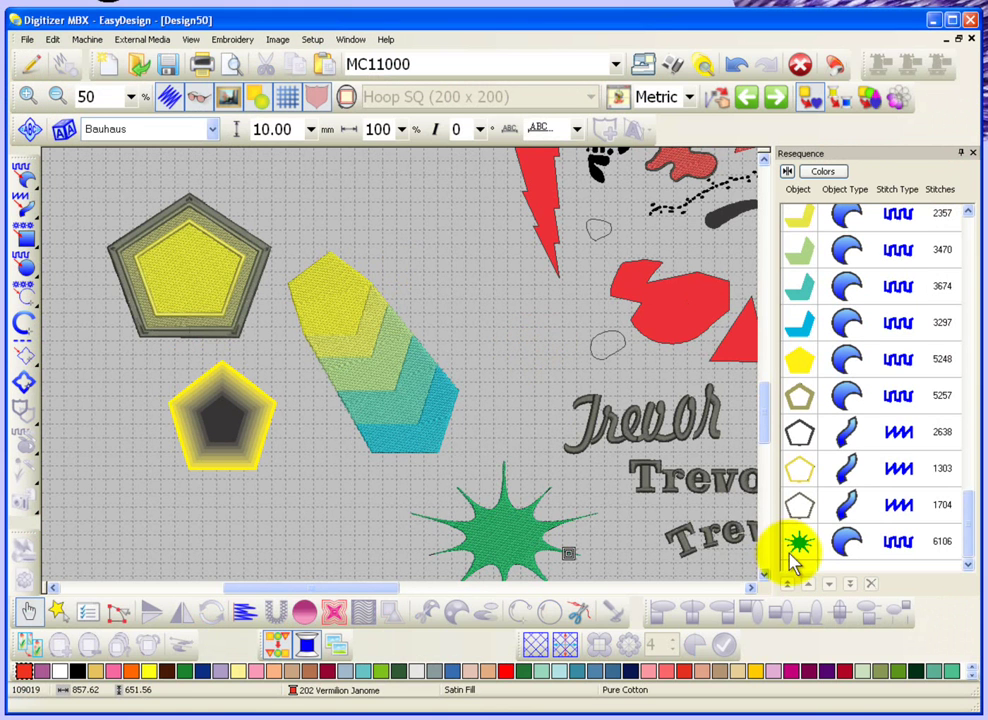
{"action": "left_click", "coordinate": [765, 578]}
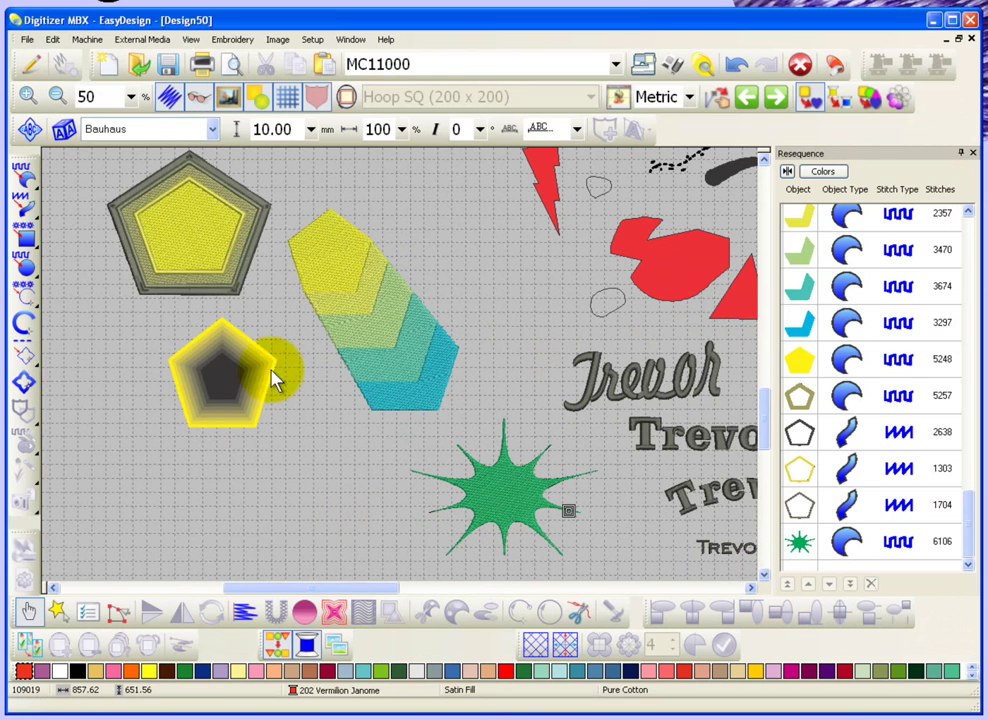
{"action": "left_click", "coordinate": [30, 63]}
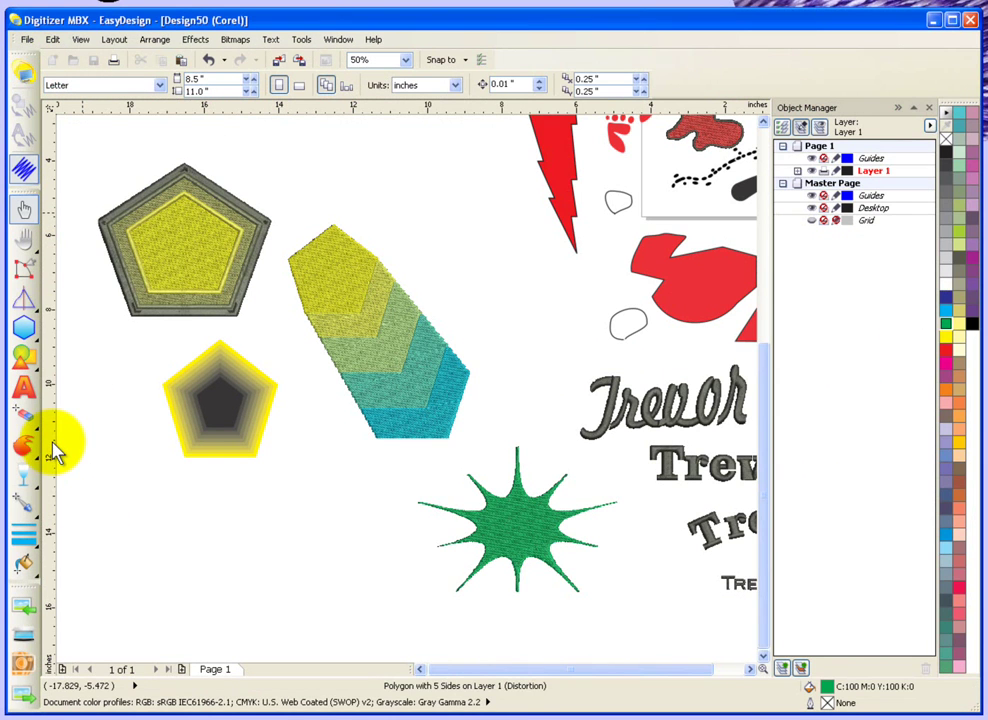
Draw a pentagon at the lower left and envelope-pinch both its sides inward into a bell shape.
{"action": "left_click", "coordinate": [23, 328]}
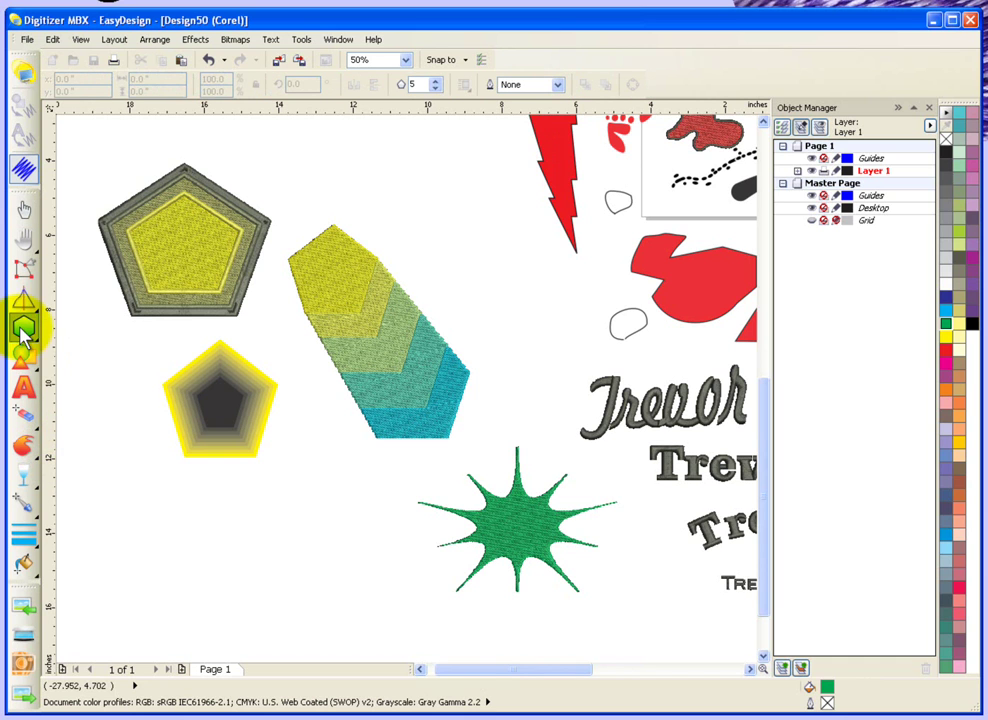
{"action": "left_click_drag", "start_coordinate": [194, 514], "coordinate": [333, 625]}
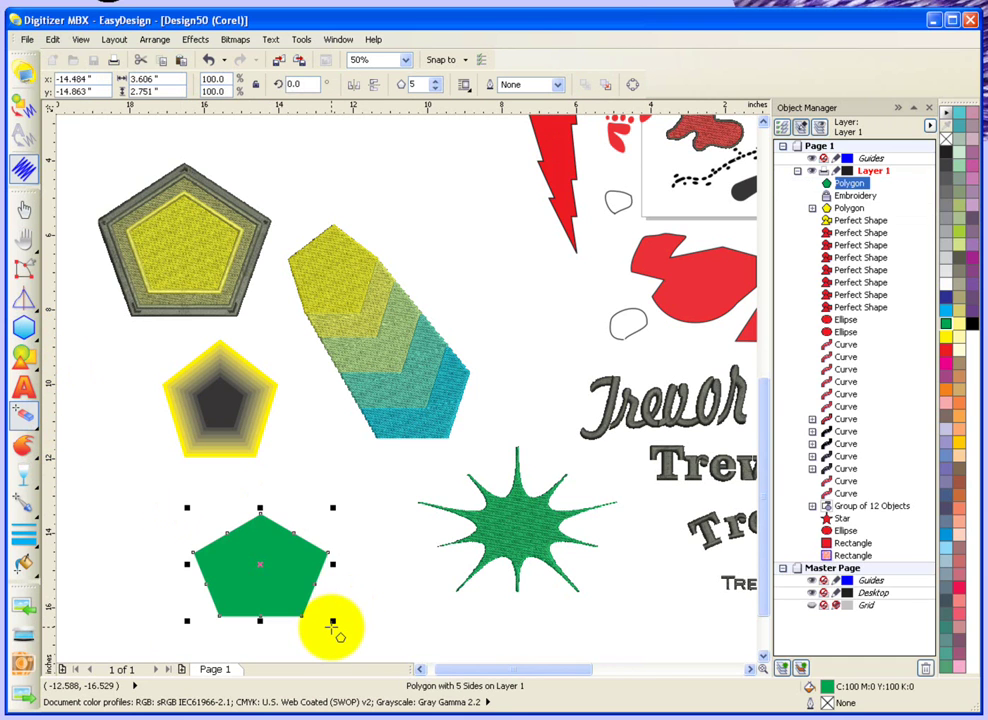
{"action": "left_click", "coordinate": [40, 458]}
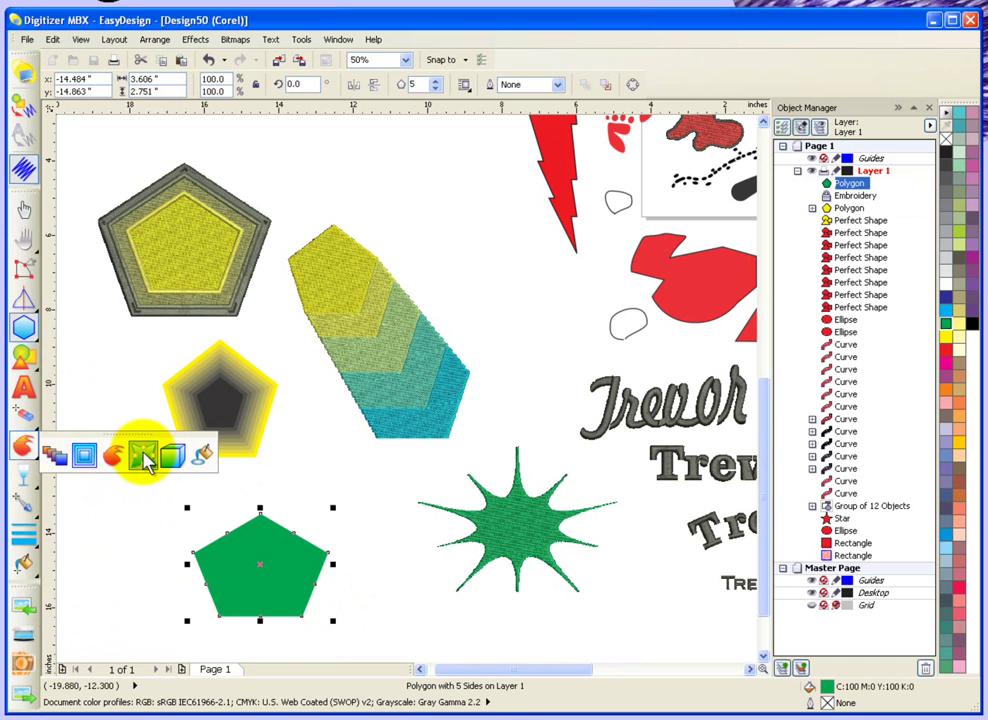
{"action": "left_click", "coordinate": [147, 457]}
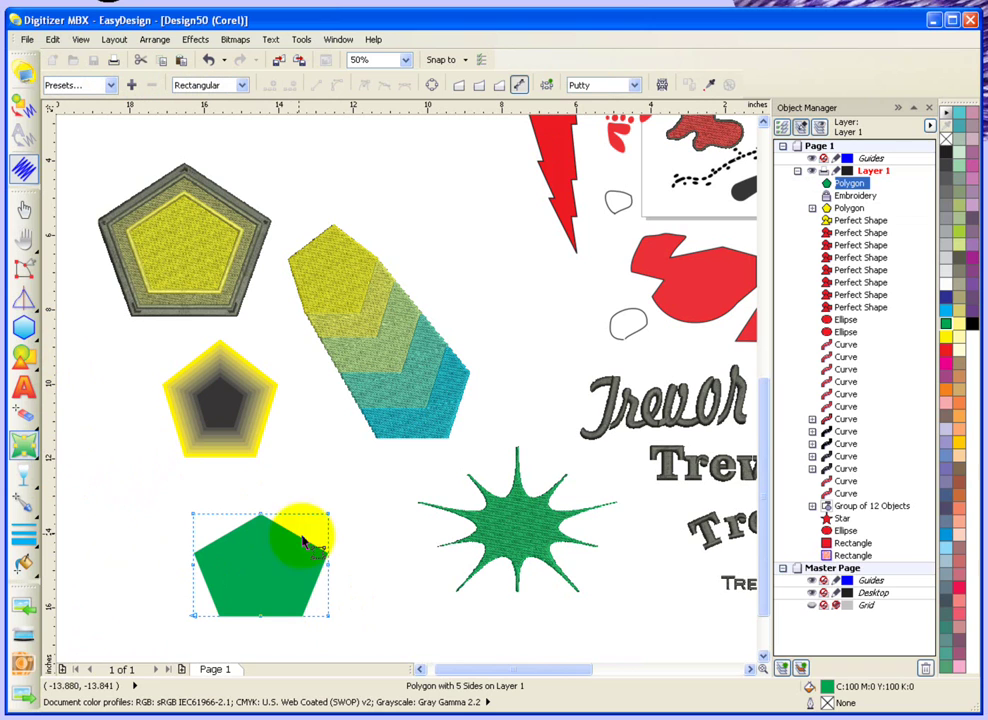
{"action": "left_click_drag", "start_coordinate": [330, 575], "coordinate": [289, 569]}
{"action": "mouse_move", "coordinate": [222, 573]}
{"action": "left_mouse_down"}
{"action": "mouse_move", "coordinate": [195, 568]}
{"action": "mouse_move", "coordinate": [233, 567]}
{"action": "left_mouse_up"}
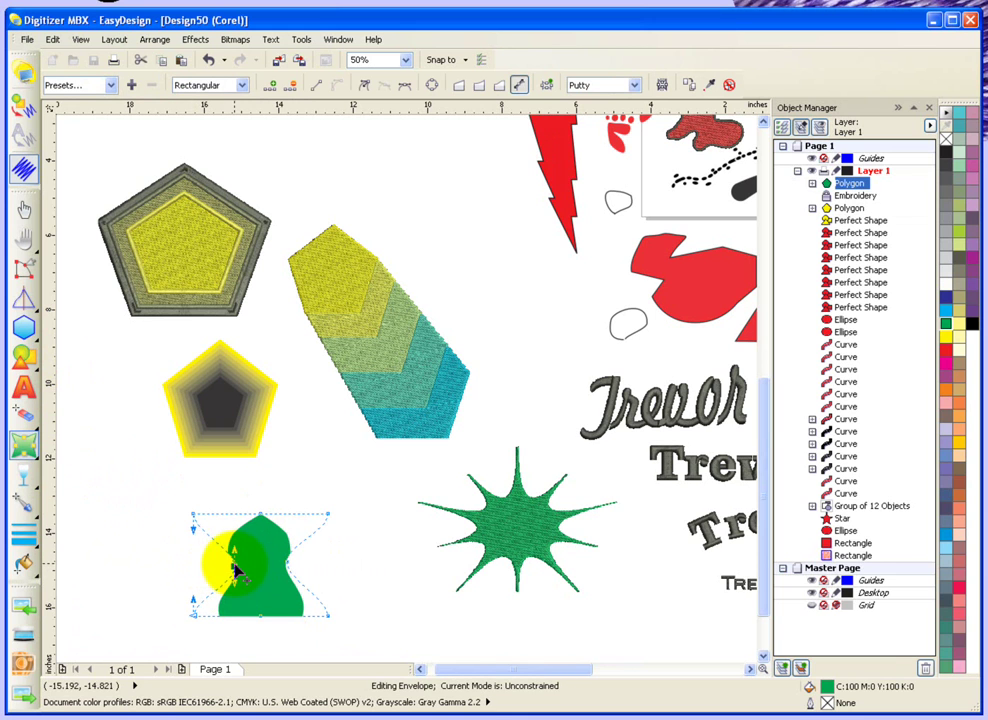
{"action": "left_click", "coordinate": [28, 209]}
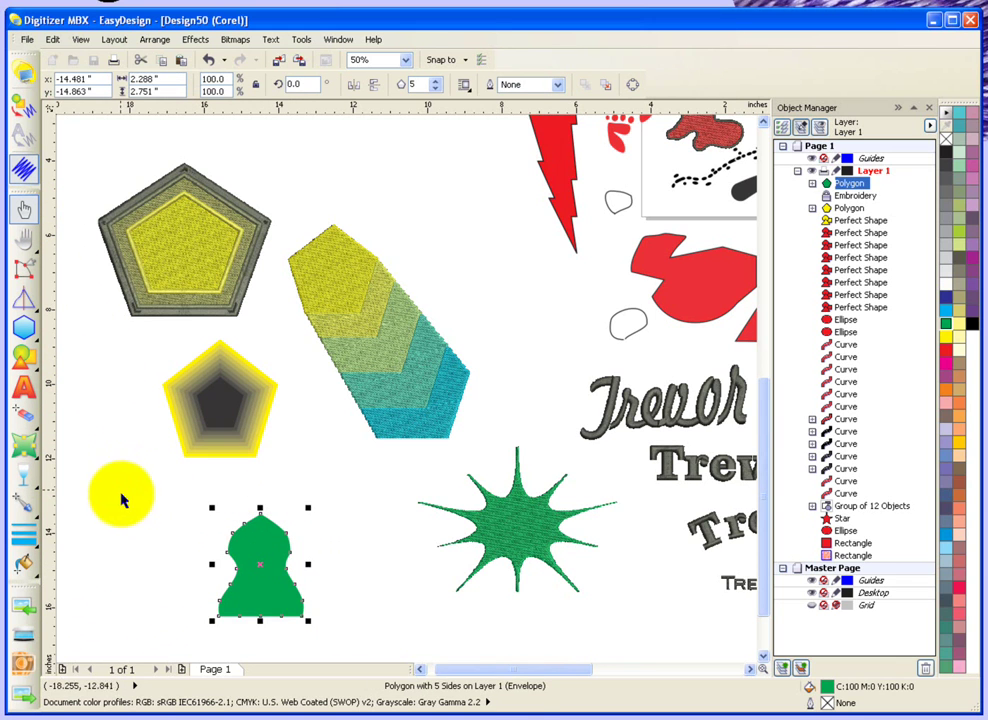
{"action": "left_click", "coordinate": [153, 507]}
{"action": "left_click_drag", "start_coordinate": [153, 507], "coordinate": [254, 587]}
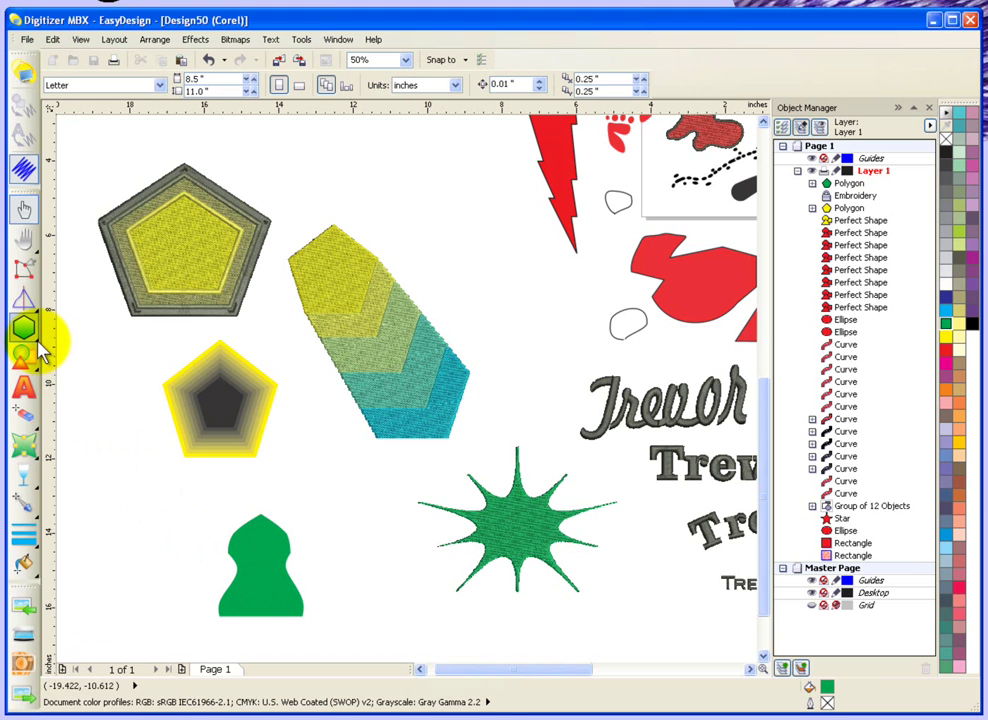
Draw a rectangle to the left of the bell shape.
{"action": "left_click", "coordinate": [43, 350]}
{"action": "left_click", "coordinate": [50, 332]}
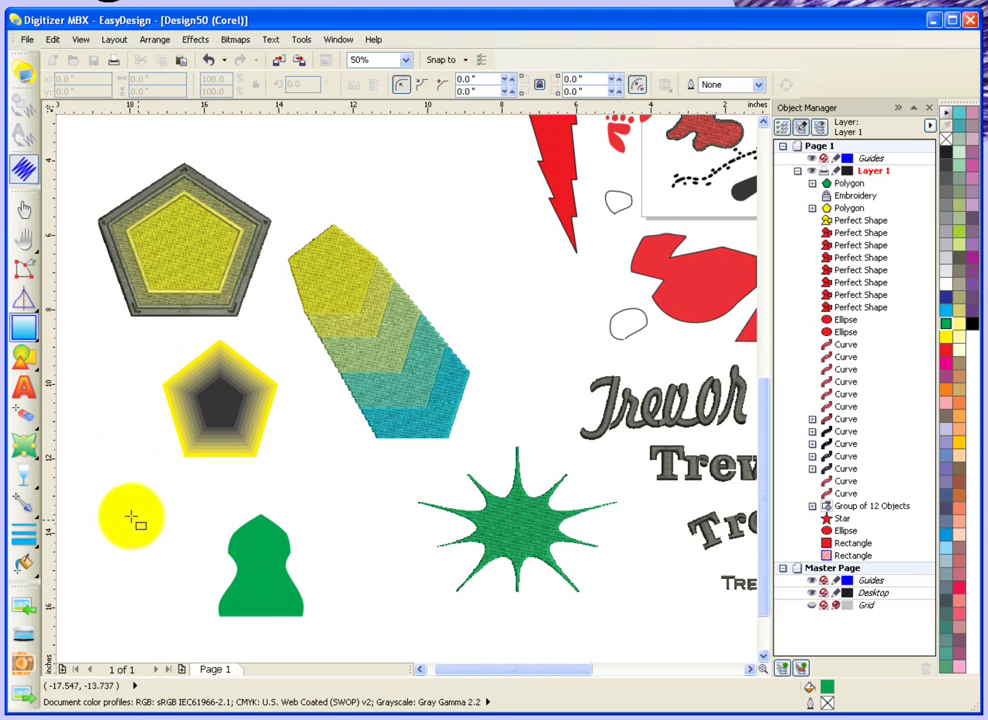
{"action": "left_click_drag", "start_coordinate": [98, 475], "coordinate": [197, 570]}
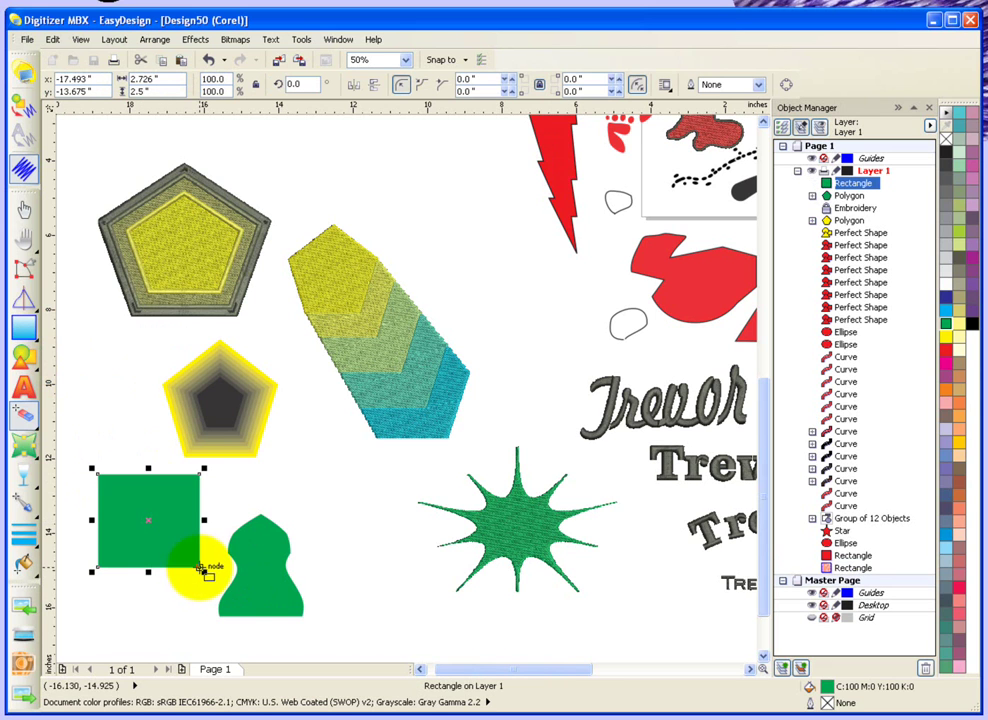
Envelope-warp the rectangle: curve both sides inward, pull the bottom edge down, and push the left corners outward.
{"action": "left_click", "coordinate": [22, 447]}
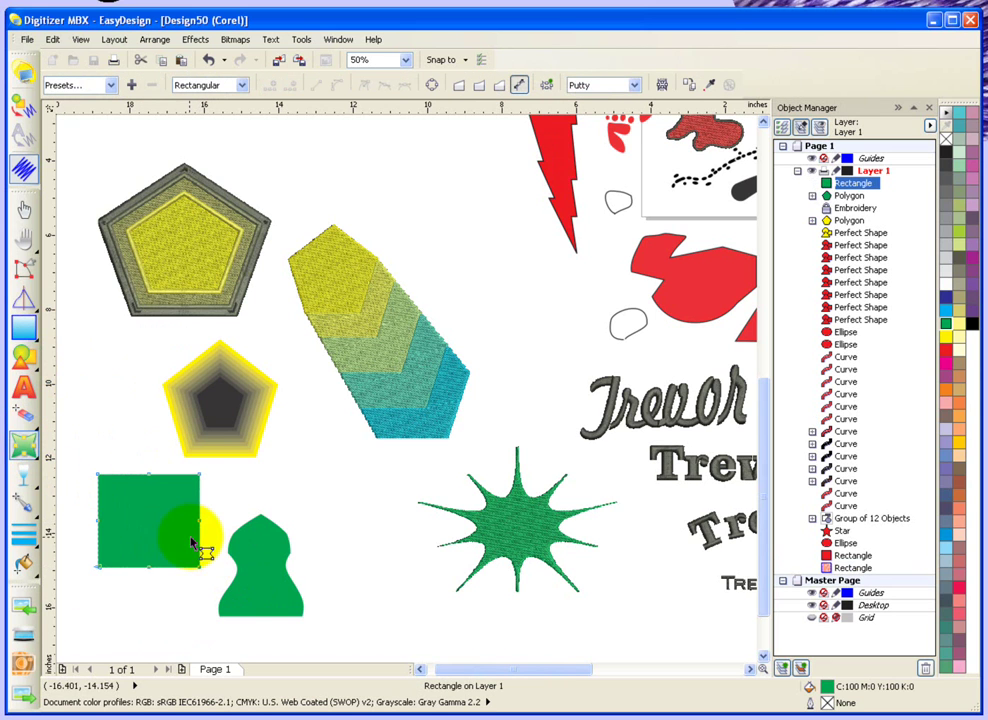
{"action": "left_click_drag", "start_coordinate": [201, 521], "coordinate": [180, 521]}
{"action": "mouse_move", "coordinate": [152, 586]}
{"action": "left_mouse_down"}
{"action": "mouse_move", "coordinate": [150, 578]}
{"action": "mouse_move", "coordinate": [150, 588]}
{"action": "left_mouse_up"}
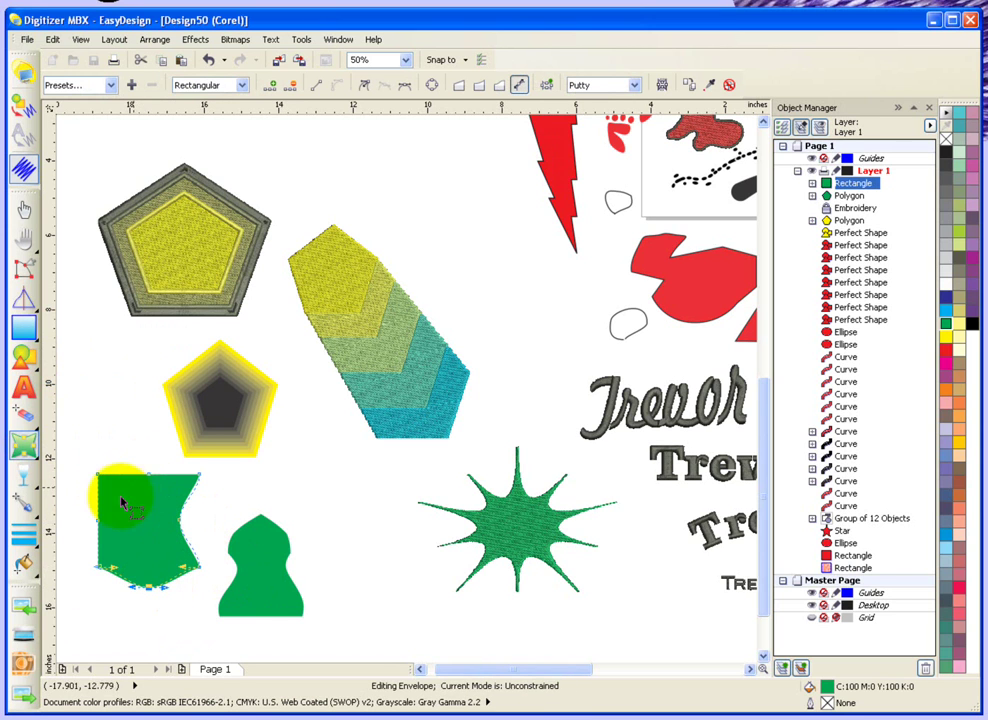
{"action": "left_click_drag", "start_coordinate": [99, 521], "coordinate": [126, 523]}
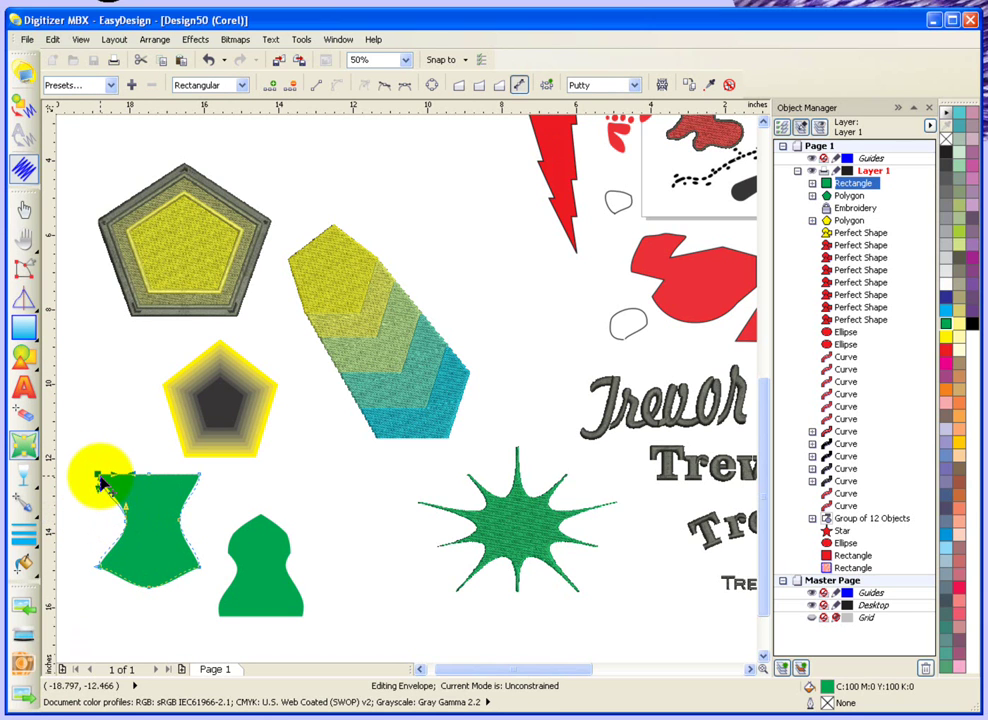
{"action": "left_click_drag", "start_coordinate": [100, 477], "coordinate": [109, 453]}
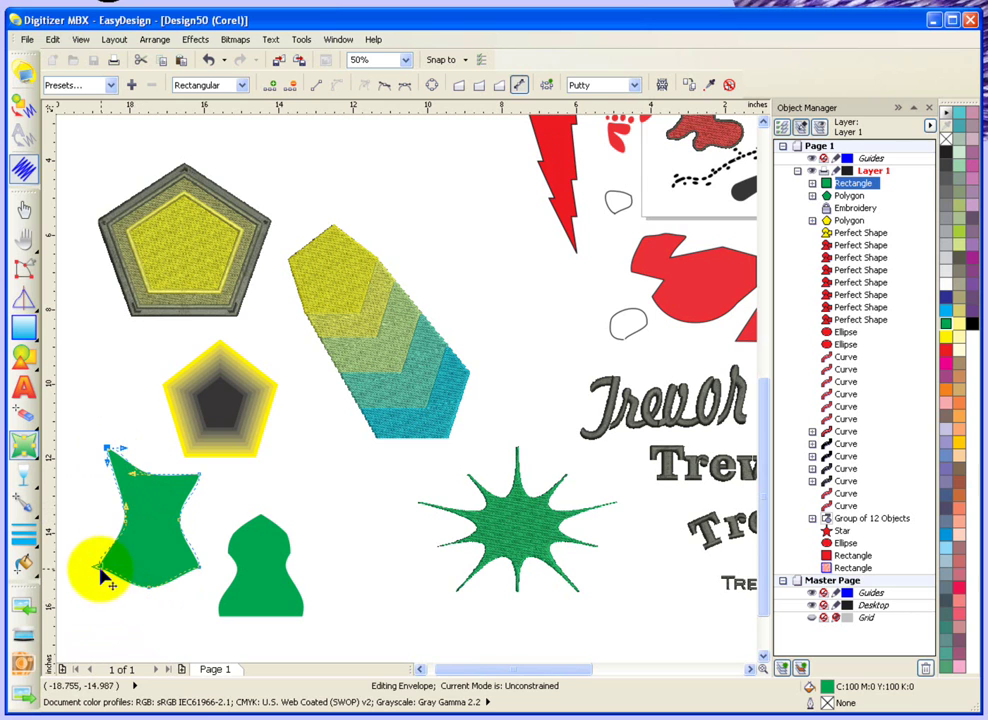
{"action": "left_click_drag", "start_coordinate": [103, 572], "coordinate": [88, 585]}
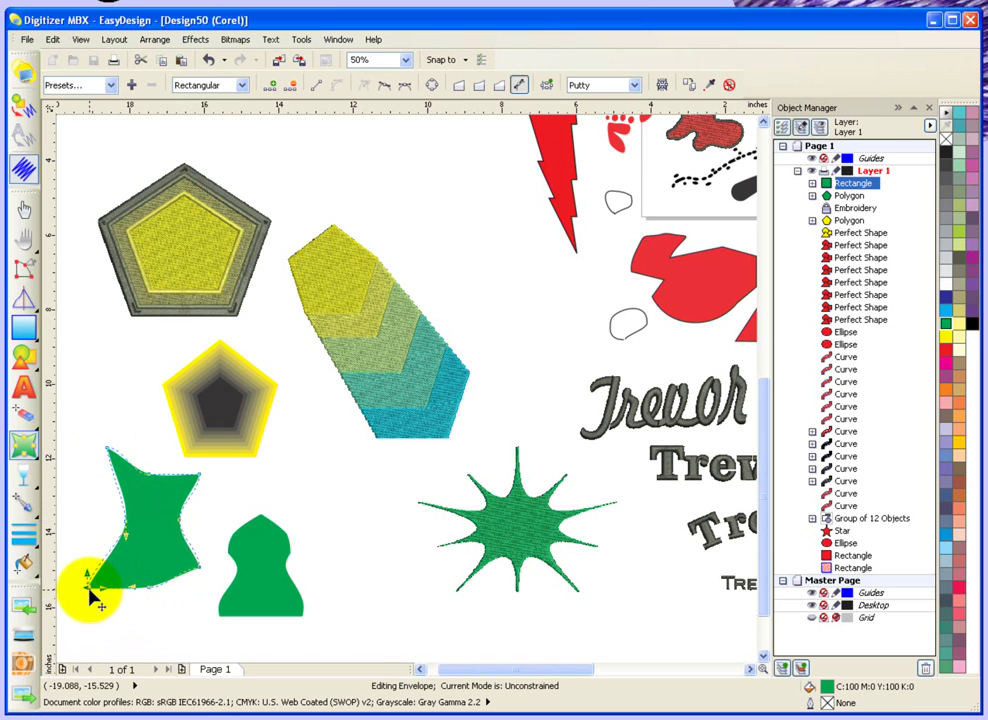
{"action": "left_click", "coordinate": [24, 210]}
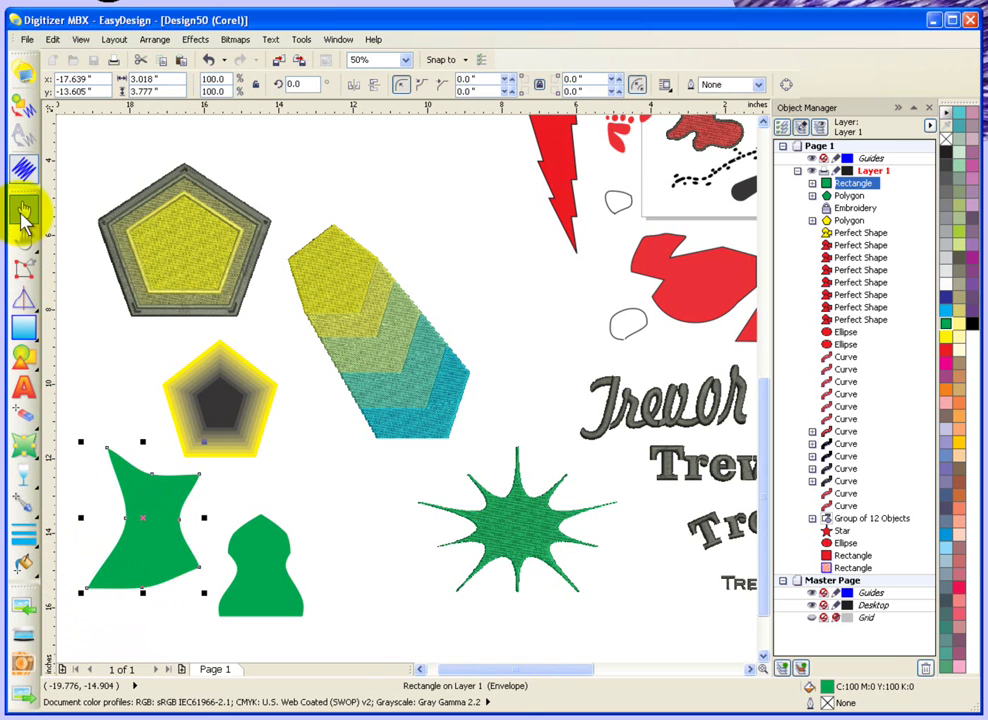
{"action": "left_click", "coordinate": [258, 566]}
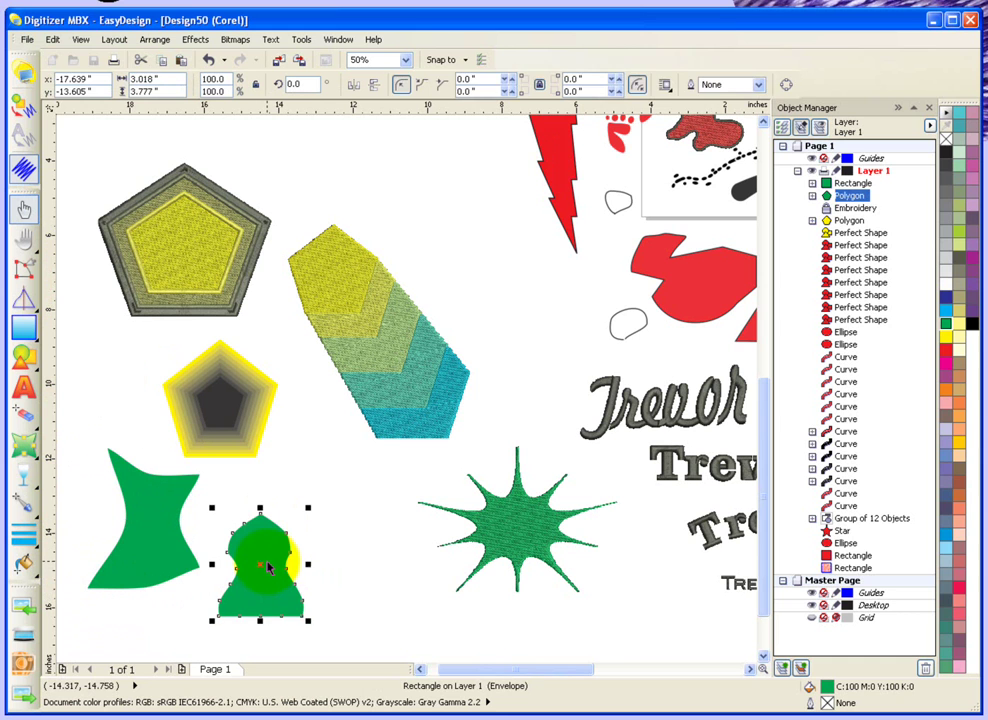
Convert the bell shape to embroidery stitches, then return to Graphics Mode.
{"action": "left_click", "coordinate": [26, 108]}
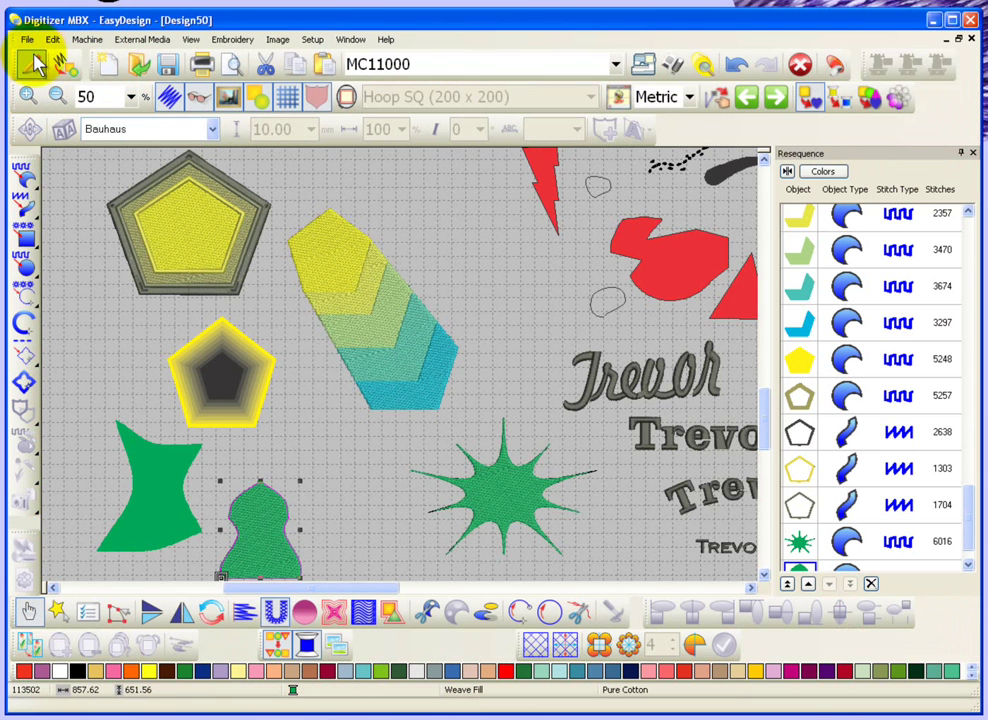
{"action": "left_click", "coordinate": [35, 65]}
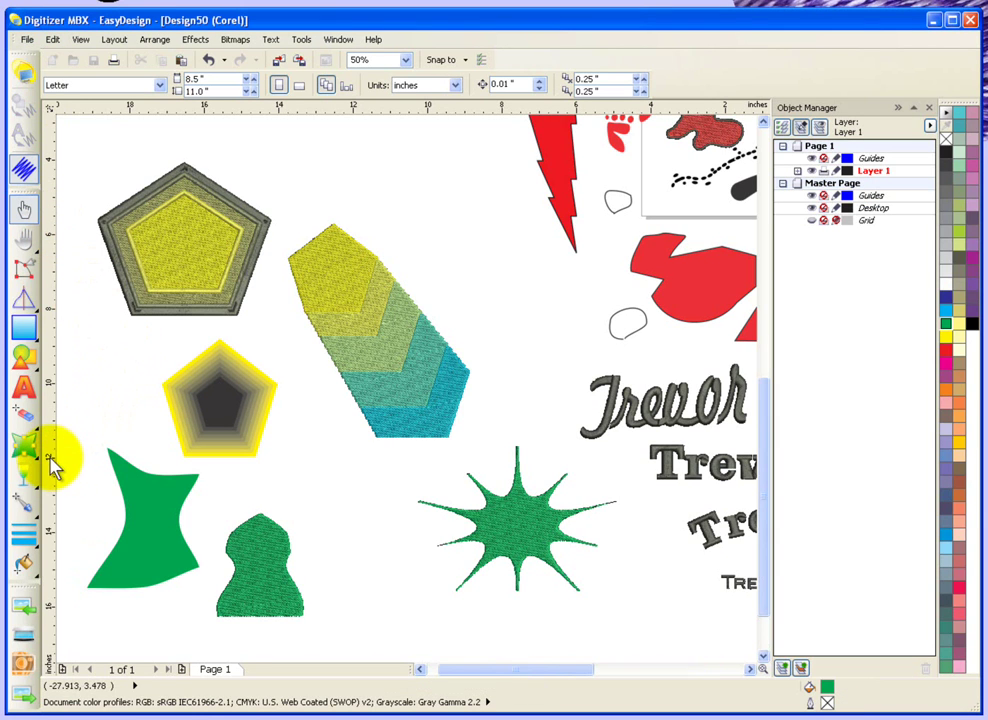
Draw a rectangle near the top of the page.
{"action": "left_click", "coordinate": [42, 463]}
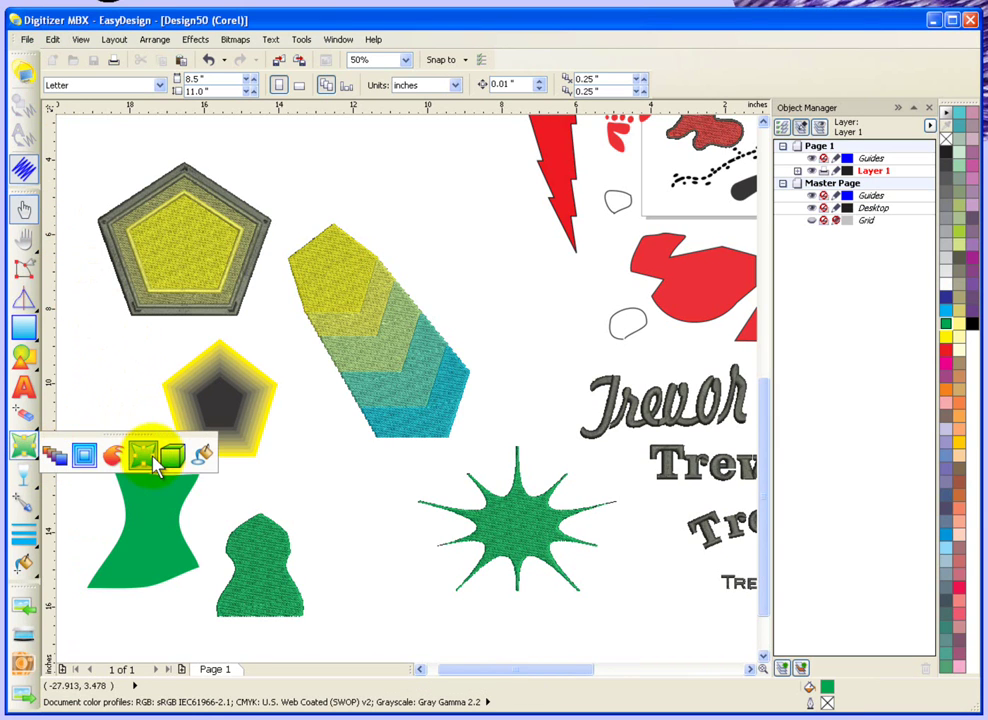
{"action": "left_click", "coordinate": [174, 458]}
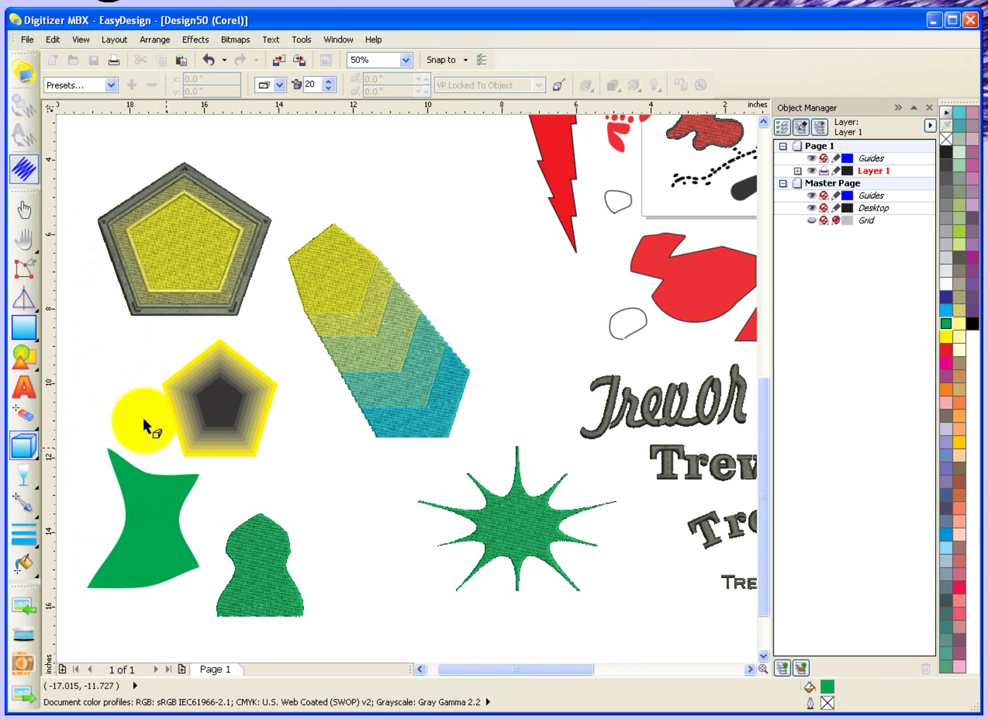
{"action": "left_click", "coordinate": [28, 327]}
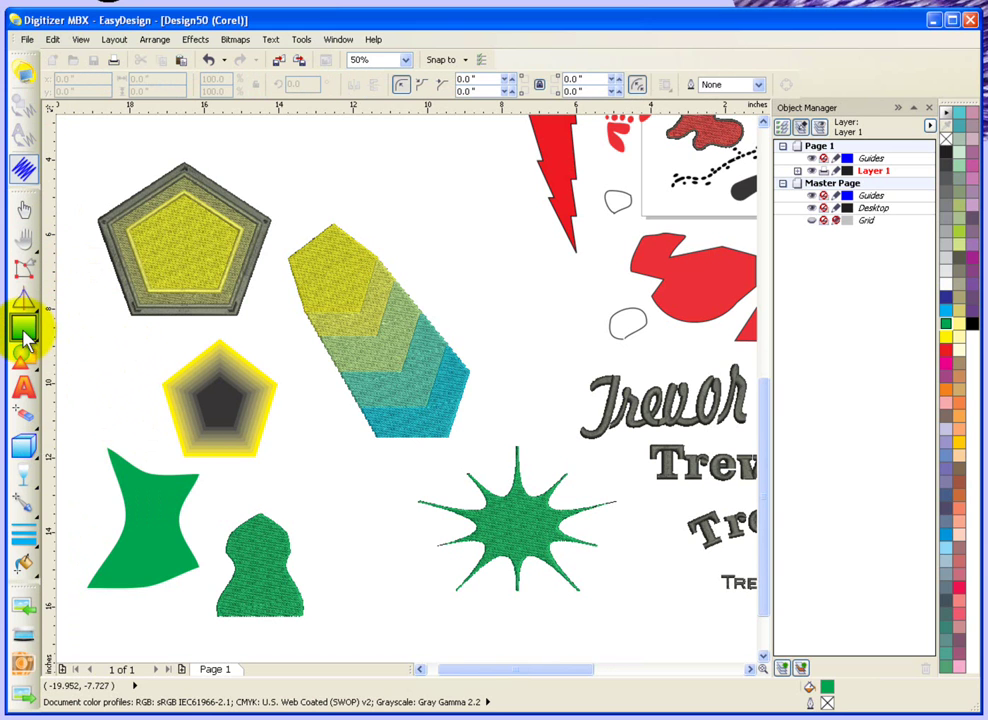
{"action": "left_click_drag", "start_coordinate": [413, 170], "coordinate": [492, 222]}
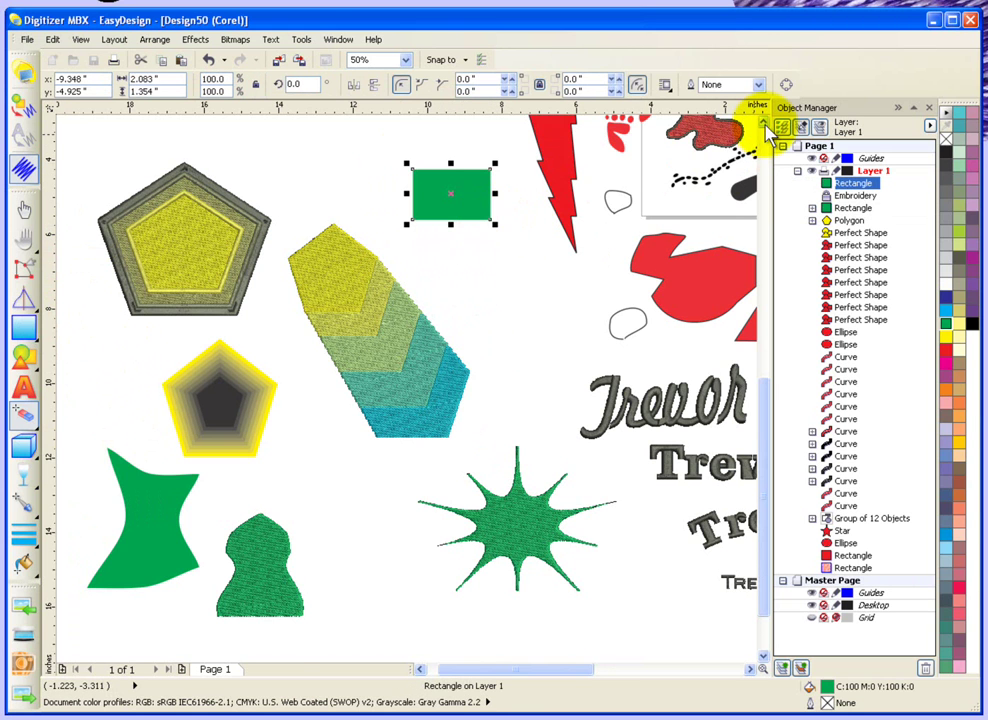
{"action": "left_click", "coordinate": [763, 123]}
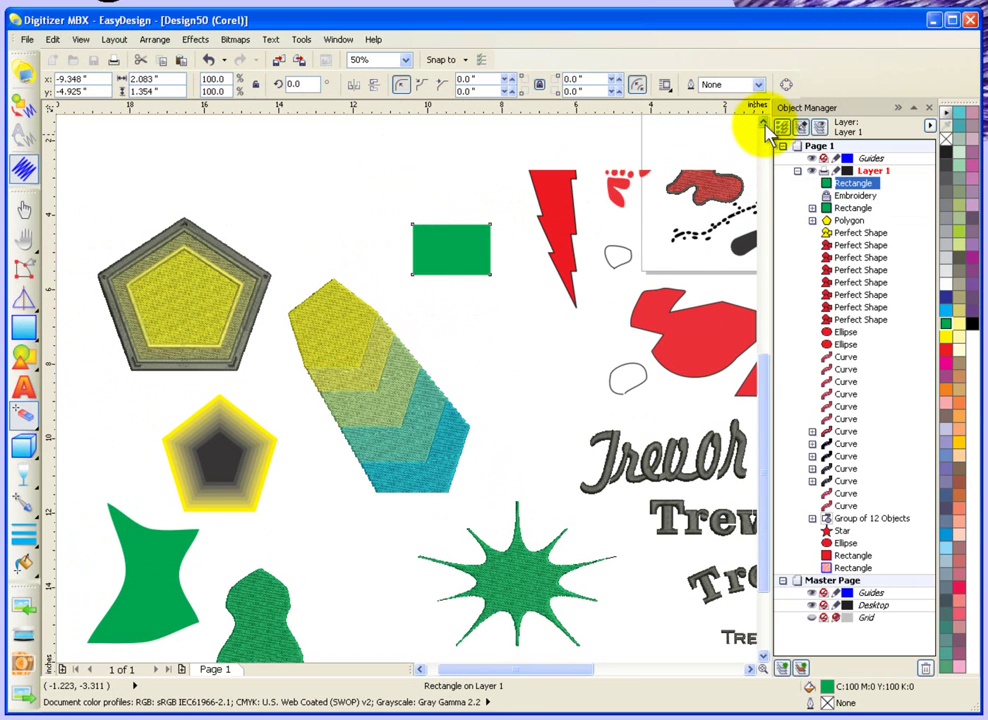
Set the rectangle's outline width to 8.0 pt, after trying 2.0 pt first.
{"action": "left_click", "coordinate": [40, 553]}
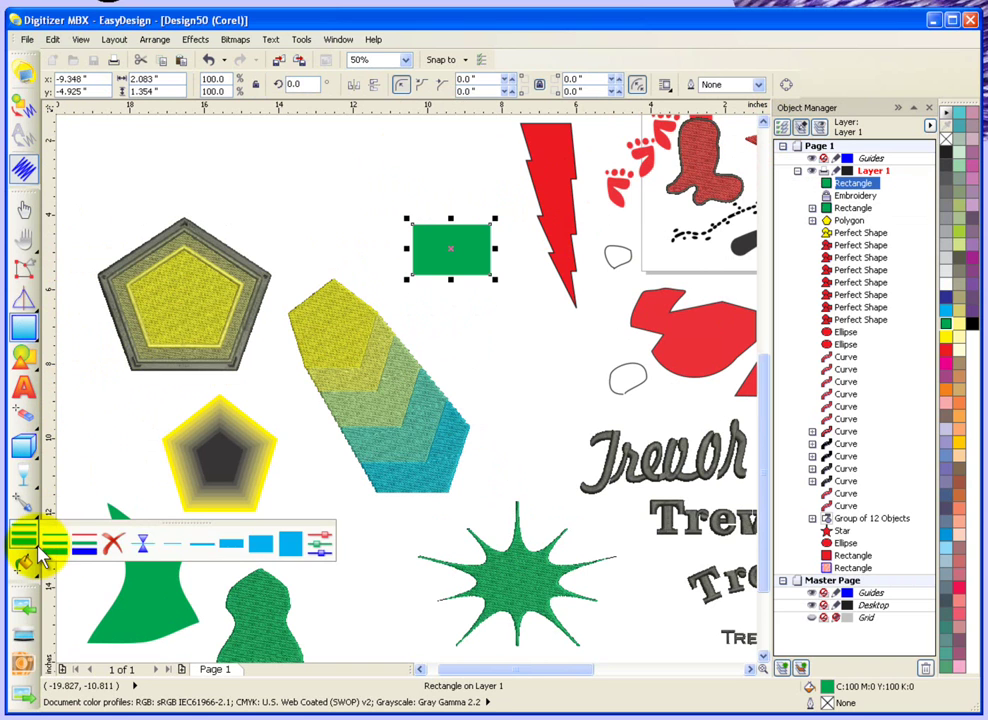
{"action": "left_click", "coordinate": [211, 545]}
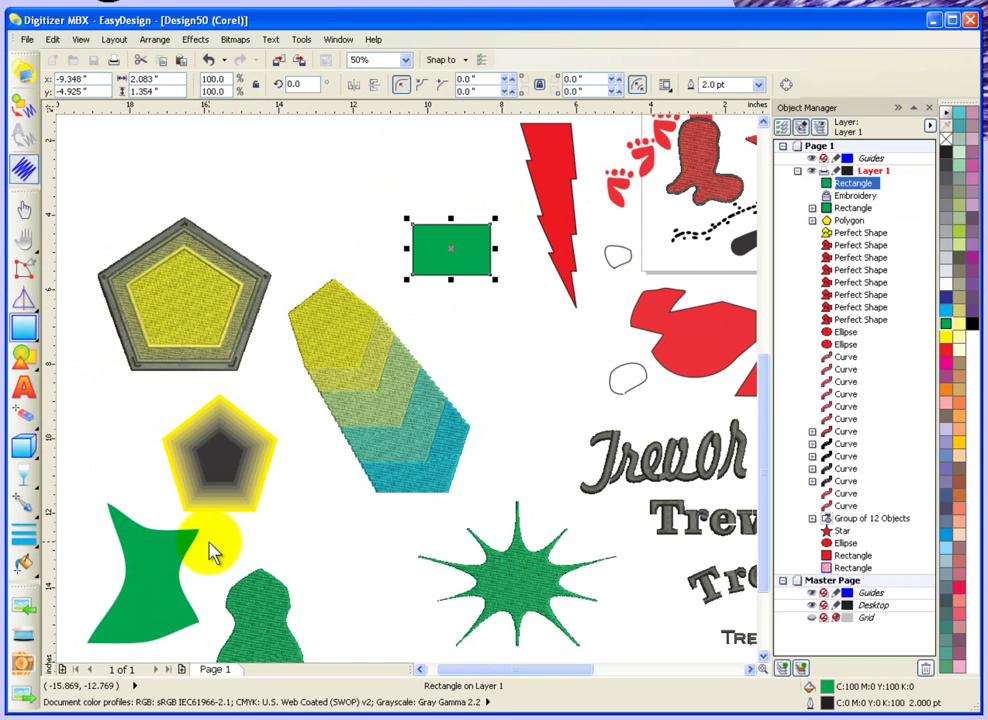
{"action": "left_click", "coordinate": [37, 547]}
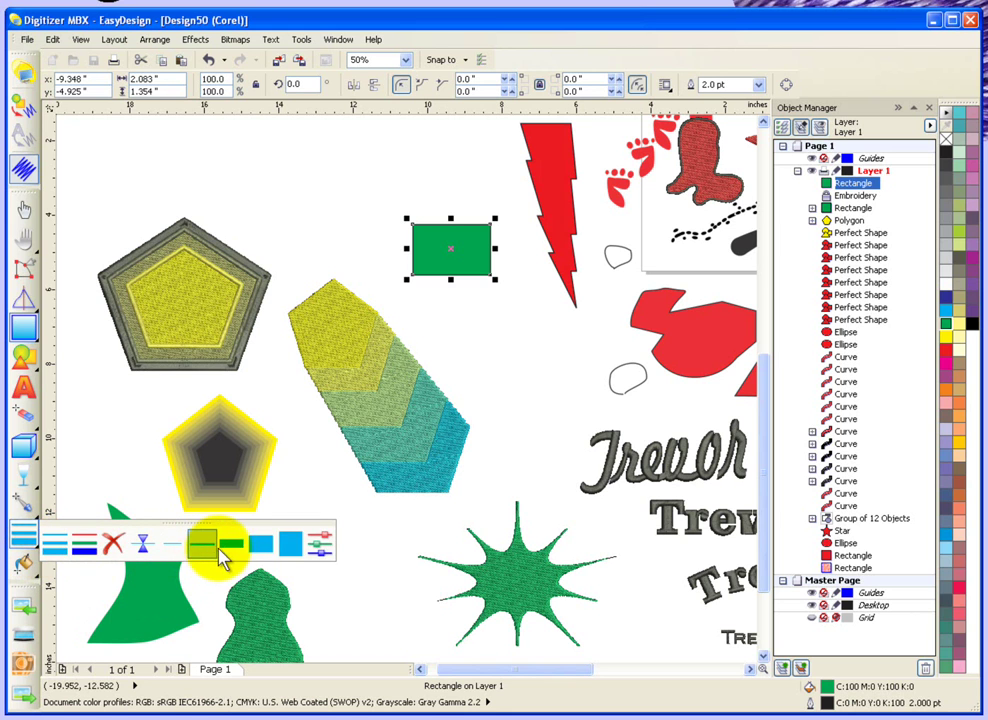
{"action": "left_click", "coordinate": [228, 550]}
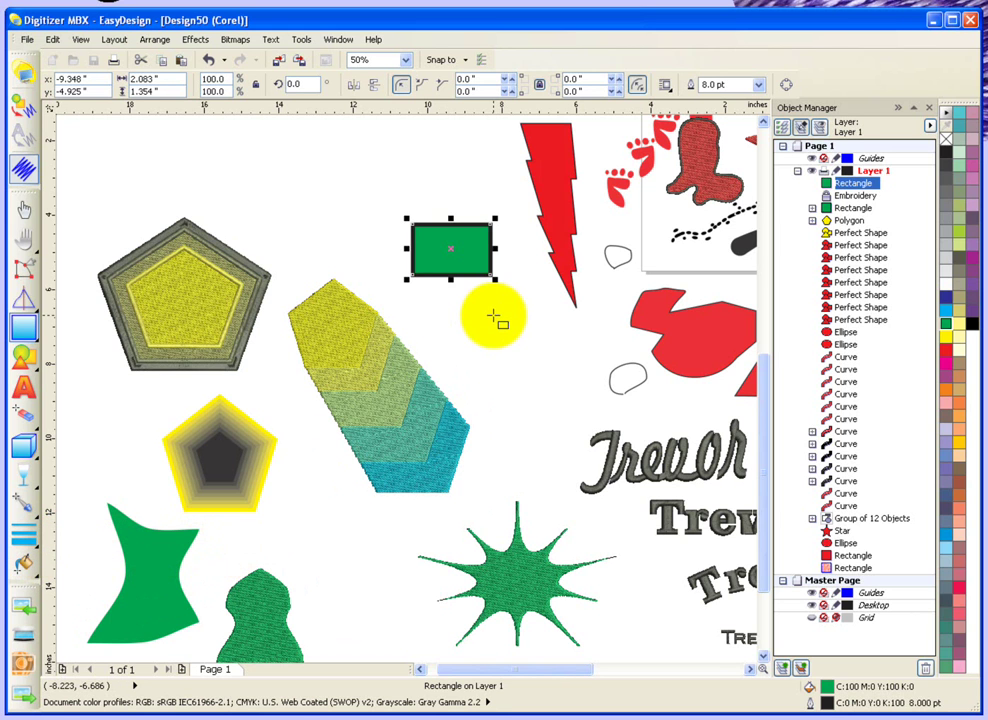
{"action": "scroll", "coordinate": [493, 317], "scroll_direction": "up", "scroll_amount": 1}
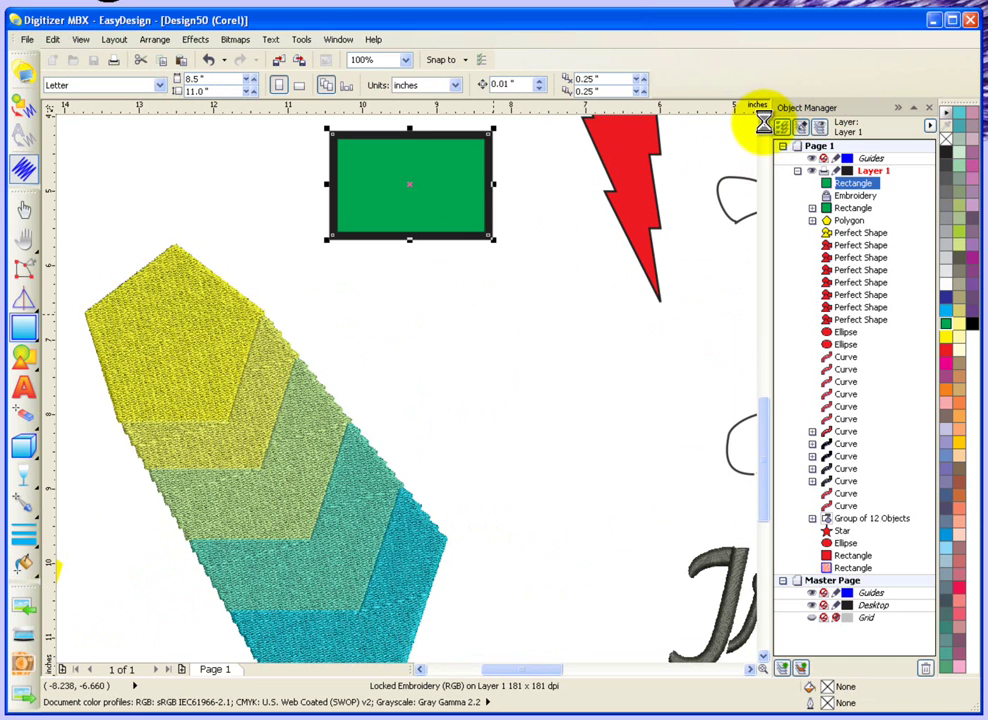
{"action": "scroll", "coordinate": [765, 125], "scroll_direction": "up", "scroll_amount": 5}
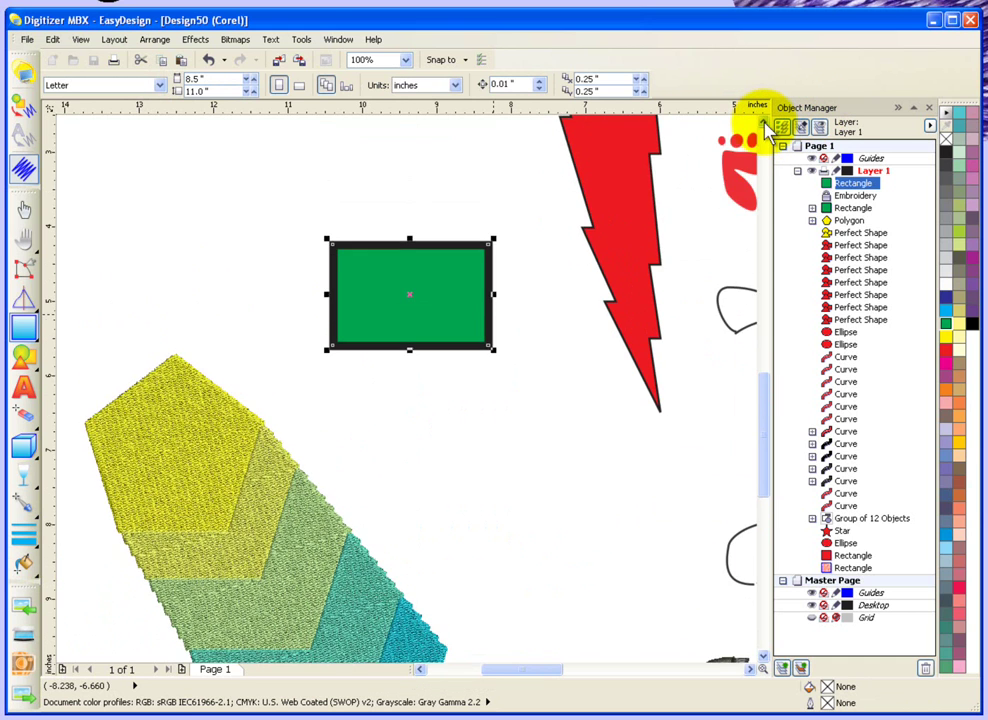
Extrude the green rectangle into a 3D box showing its top and left side.
{"action": "left_click", "coordinate": [31, 452]}
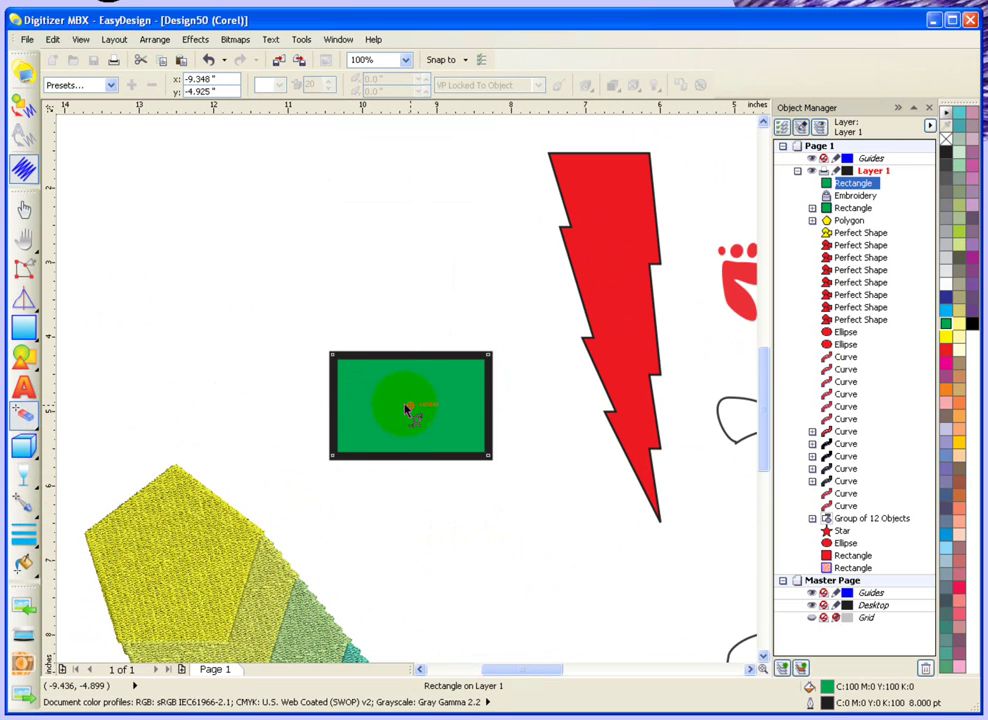
{"action": "left_click_drag", "start_coordinate": [408, 406], "coordinate": [72, 147]}
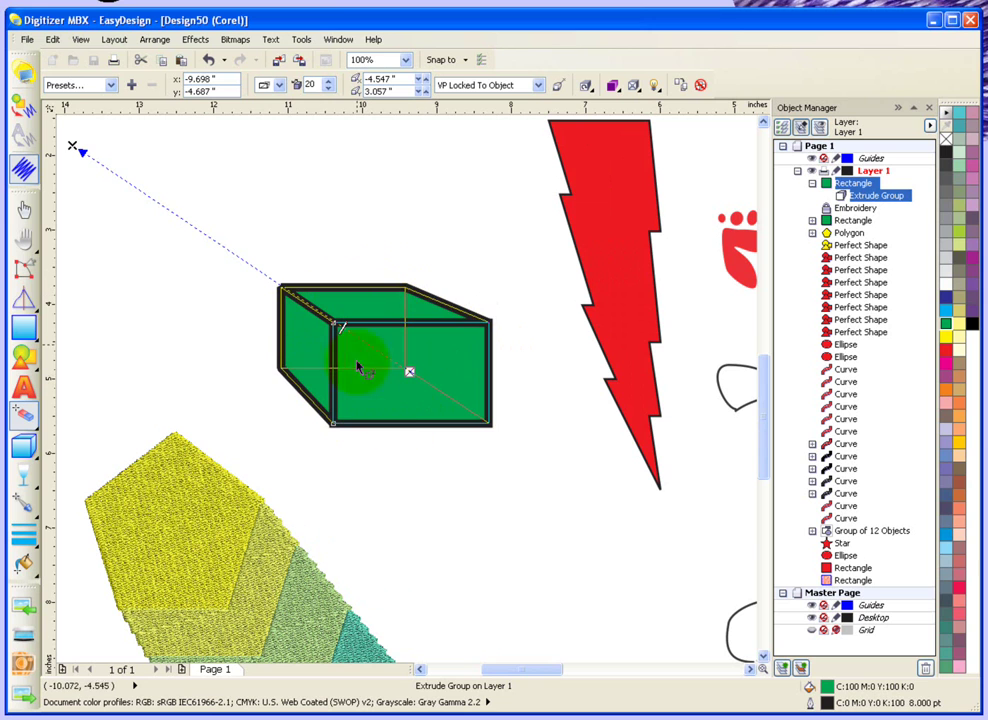
{"action": "left_click", "coordinate": [27, 213]}
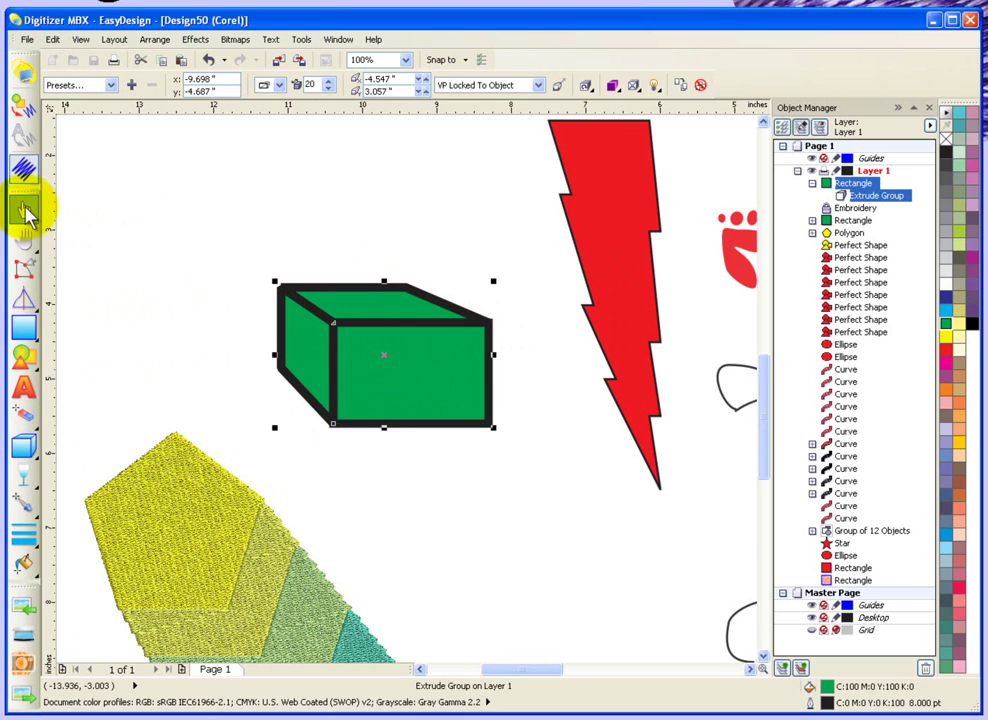
Marquee-select the whole extruded box together with its Extrude Group.
{"action": "left_click", "coordinate": [146, 216]}
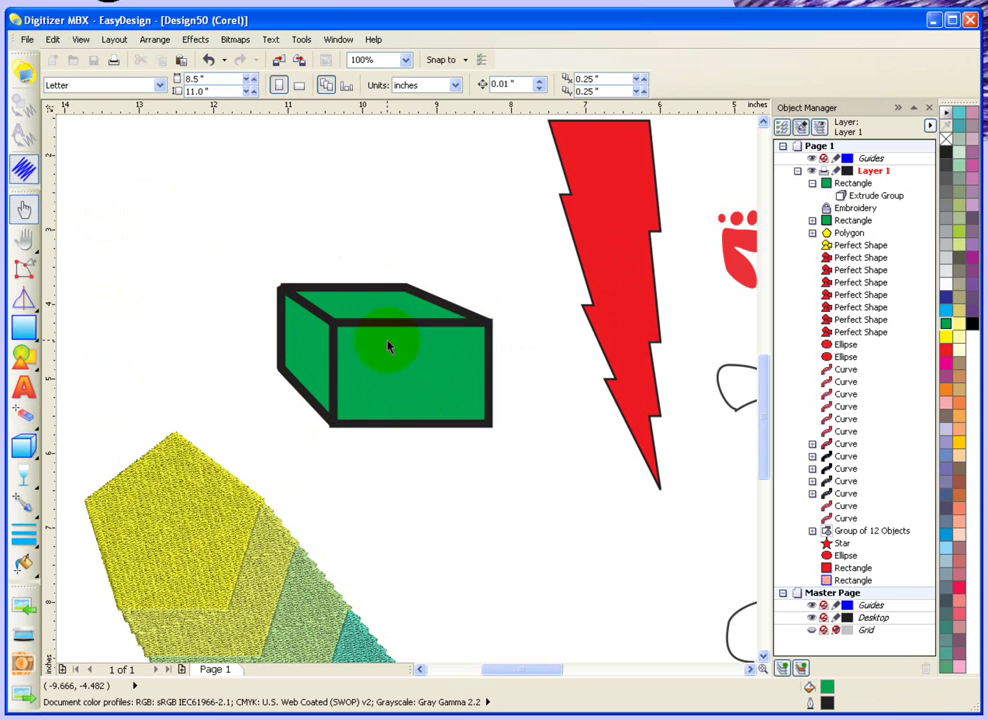
{"action": "left_click", "coordinate": [388, 346]}
{"action": "left_click", "coordinate": [175, 204]}
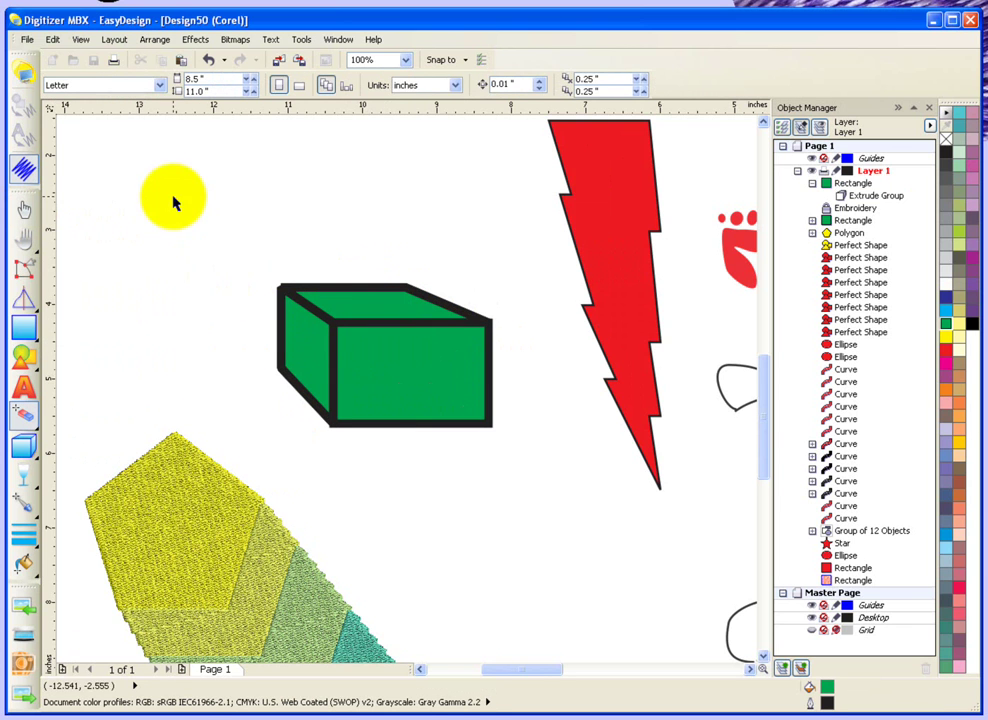
{"action": "left_click_drag", "start_coordinate": [175, 204], "coordinate": [530, 450]}
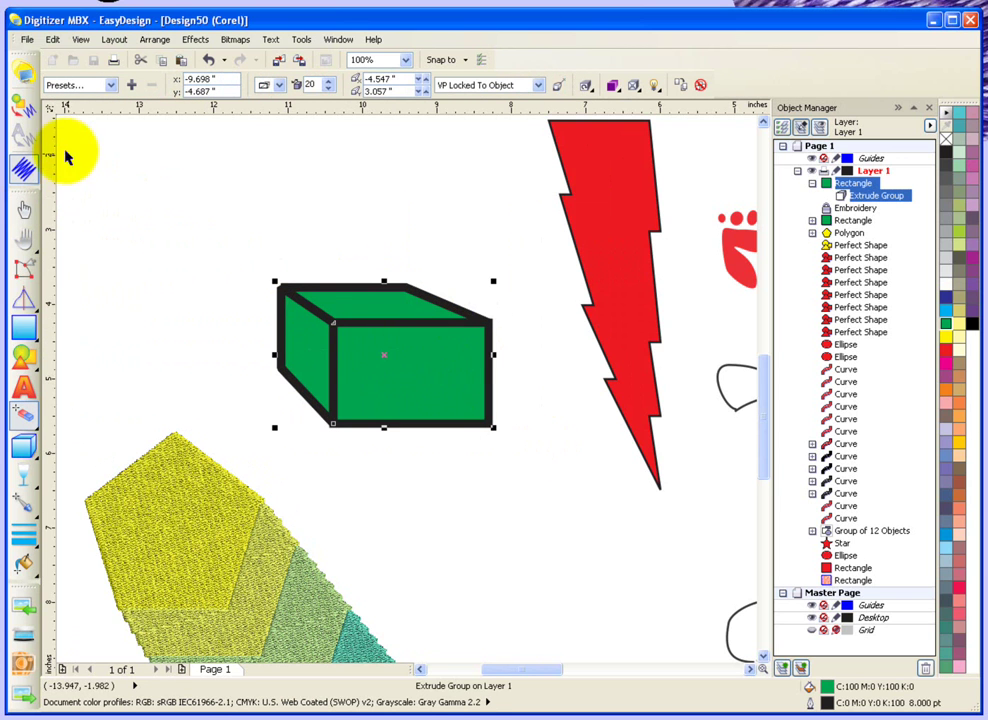
Convert the extruded box to embroidery (5334-stitch fill, 2395-stitch outline) and return to Graphics Mode.
{"action": "left_click", "coordinate": [22, 104]}
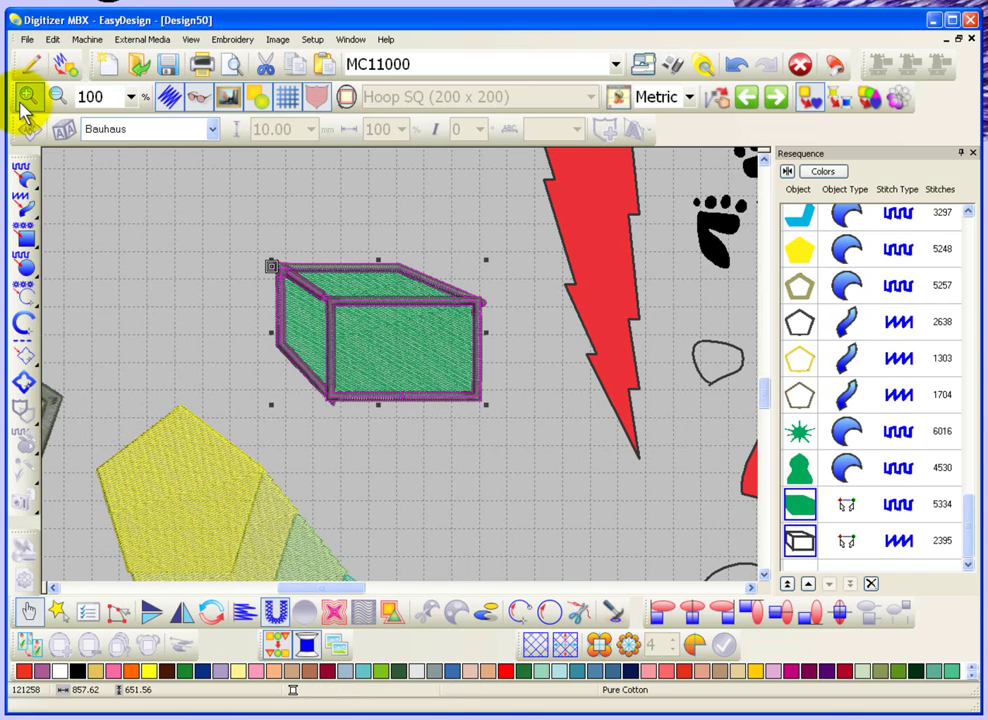
{"action": "left_click", "coordinate": [205, 228]}
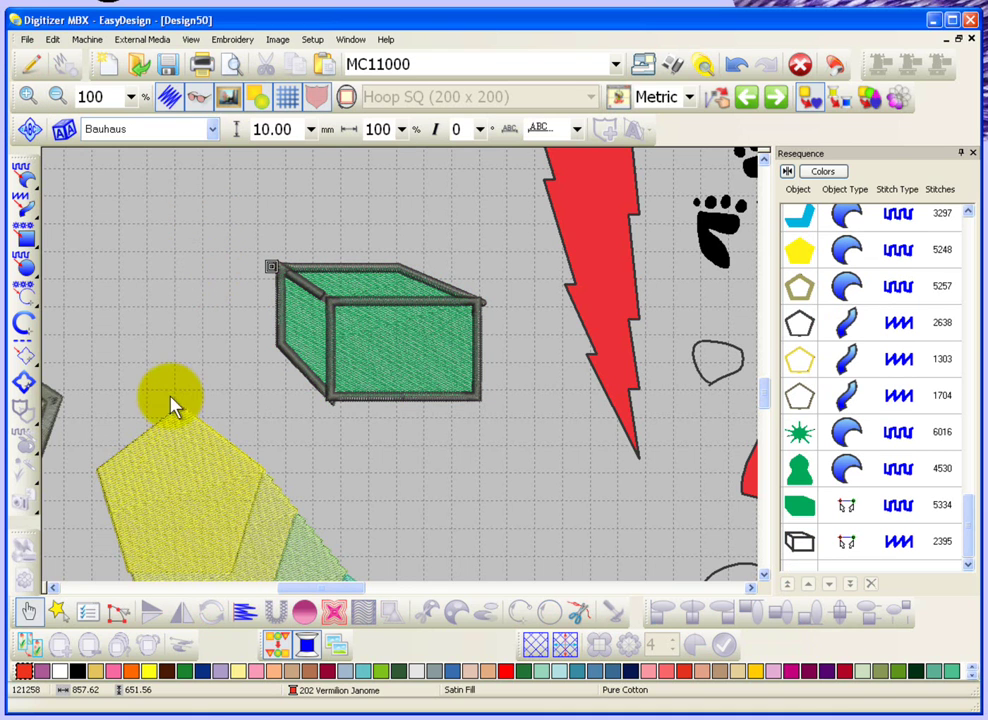
{"action": "left_click", "coordinate": [33, 63]}
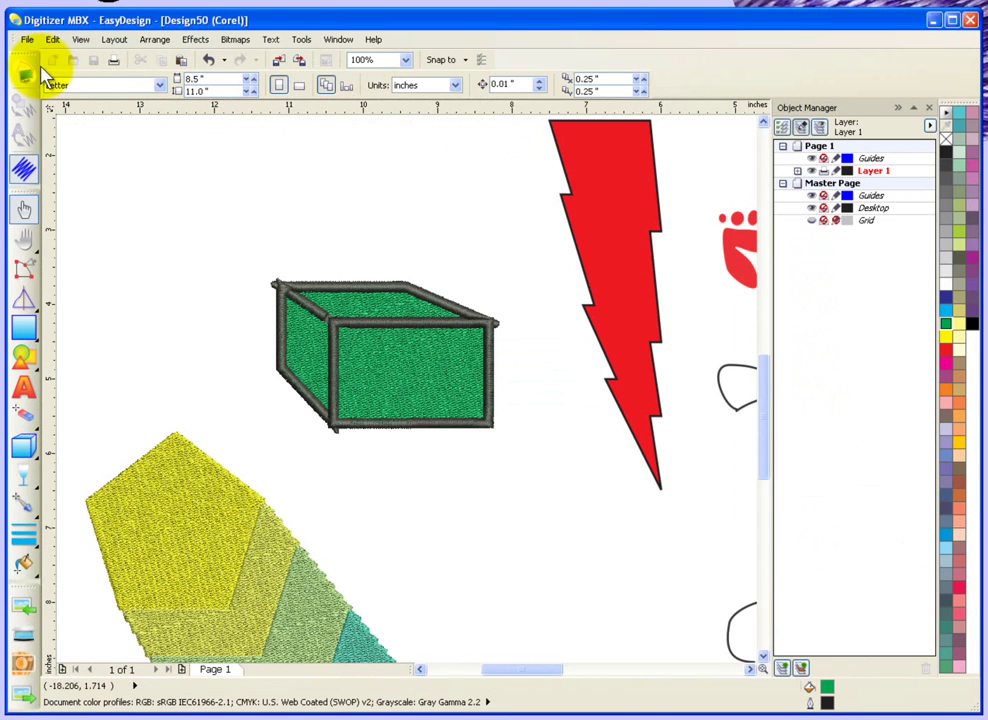
Draw a long rectangle above the box and lay a linear green-to-white gradient across it.
{"action": "left_click", "coordinate": [43, 467]}
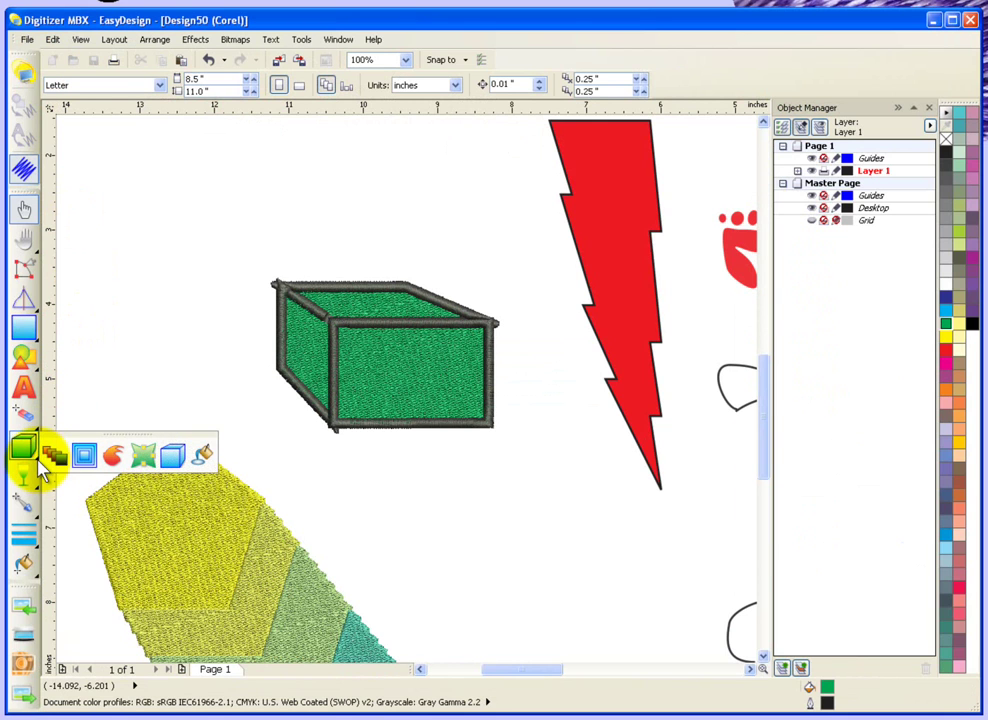
{"action": "left_click", "coordinate": [205, 456]}
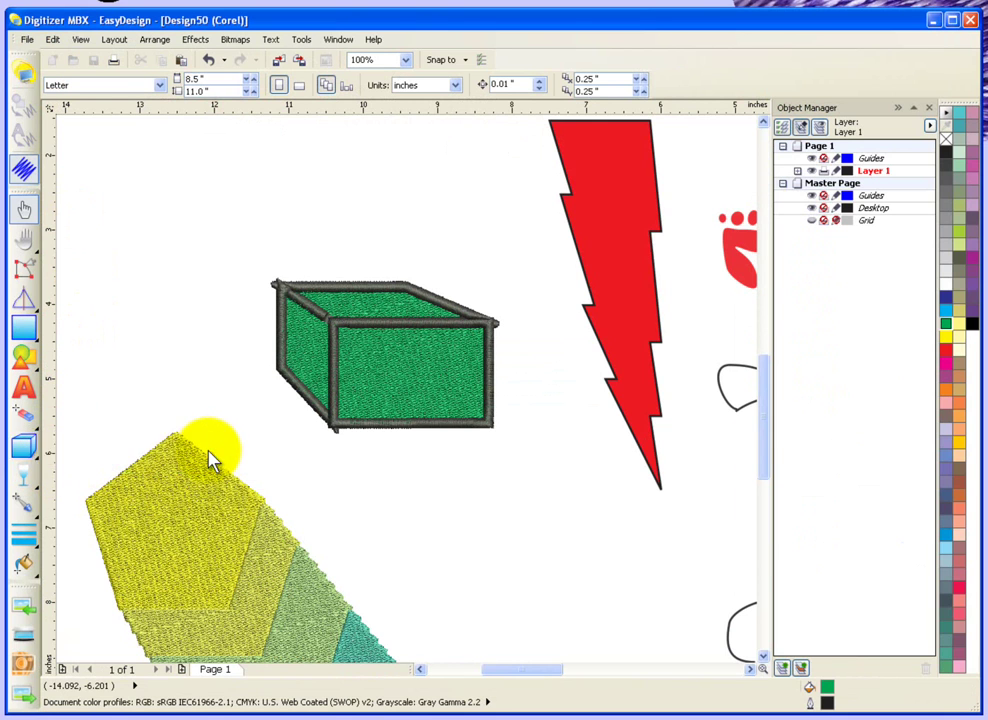
{"action": "left_click", "coordinate": [25, 325]}
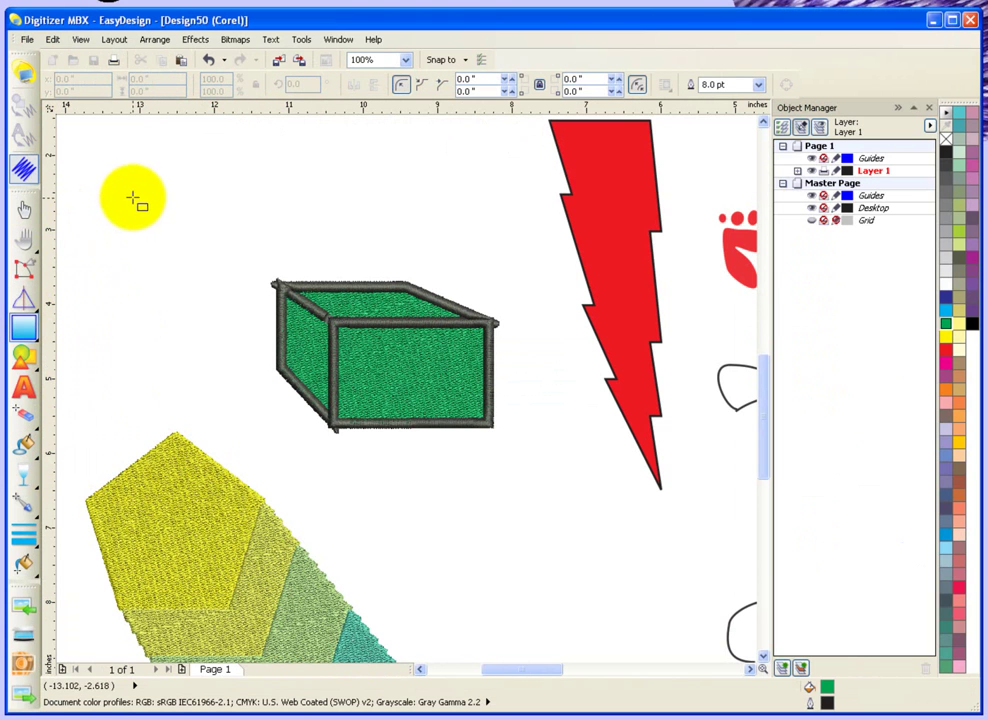
{"action": "left_click_drag", "start_coordinate": [112, 181], "coordinate": [372, 243]}
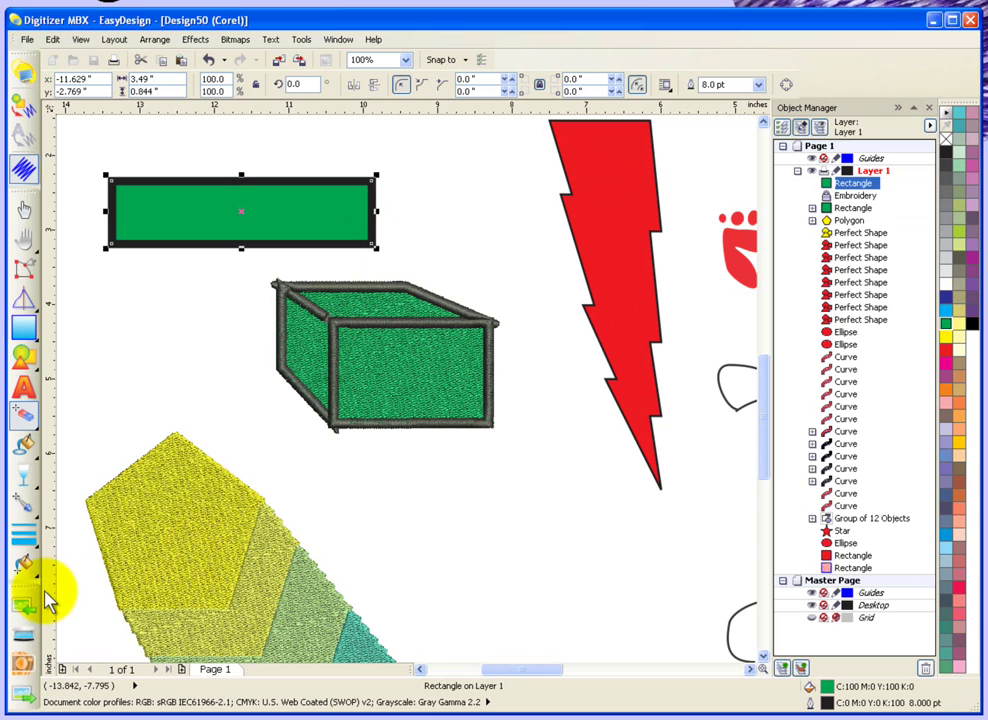
{"action": "left_click", "coordinate": [23, 443]}
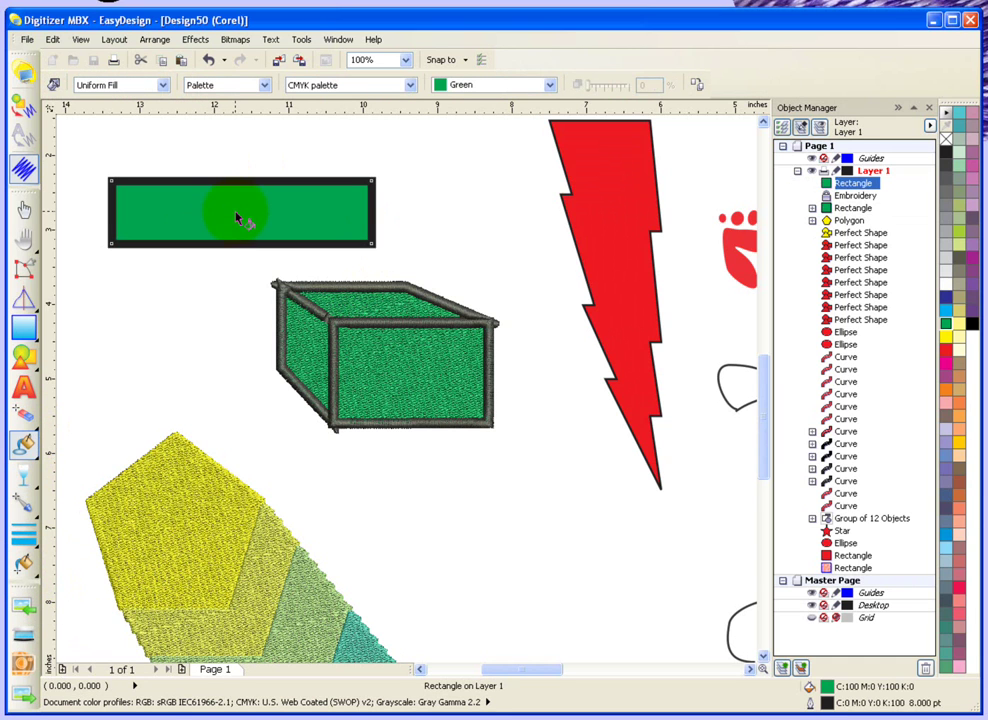
{"action": "left_click_drag", "start_coordinate": [238, 218], "coordinate": [399, 213]}
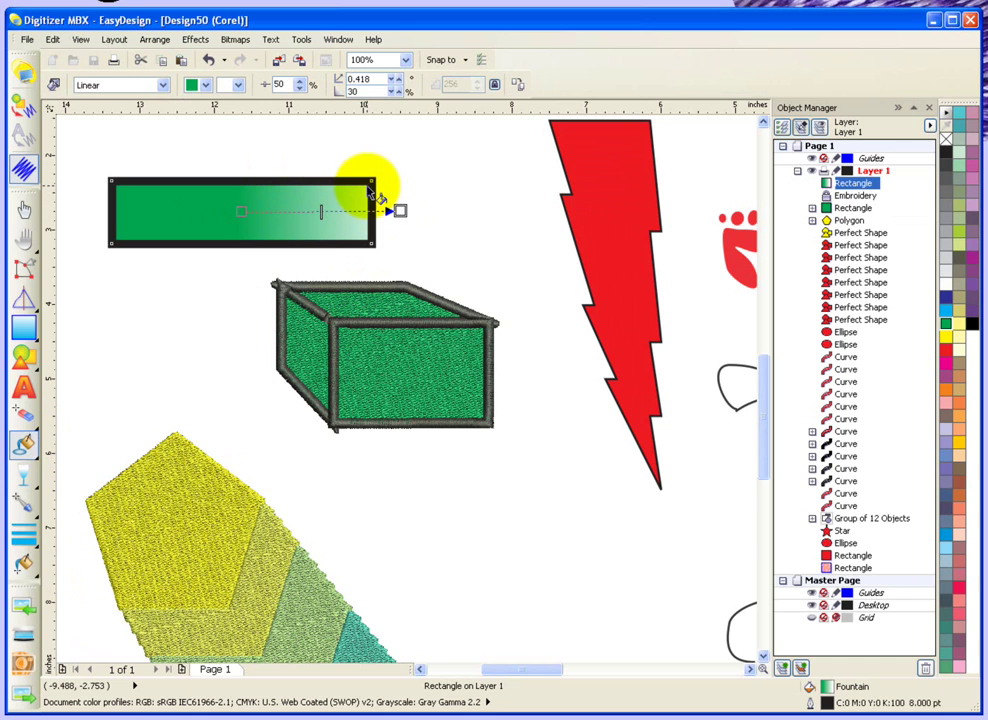
Remove the rectangle's outline and set the gradient's end colour to red.
{"action": "left_click", "coordinate": [27, 546]}
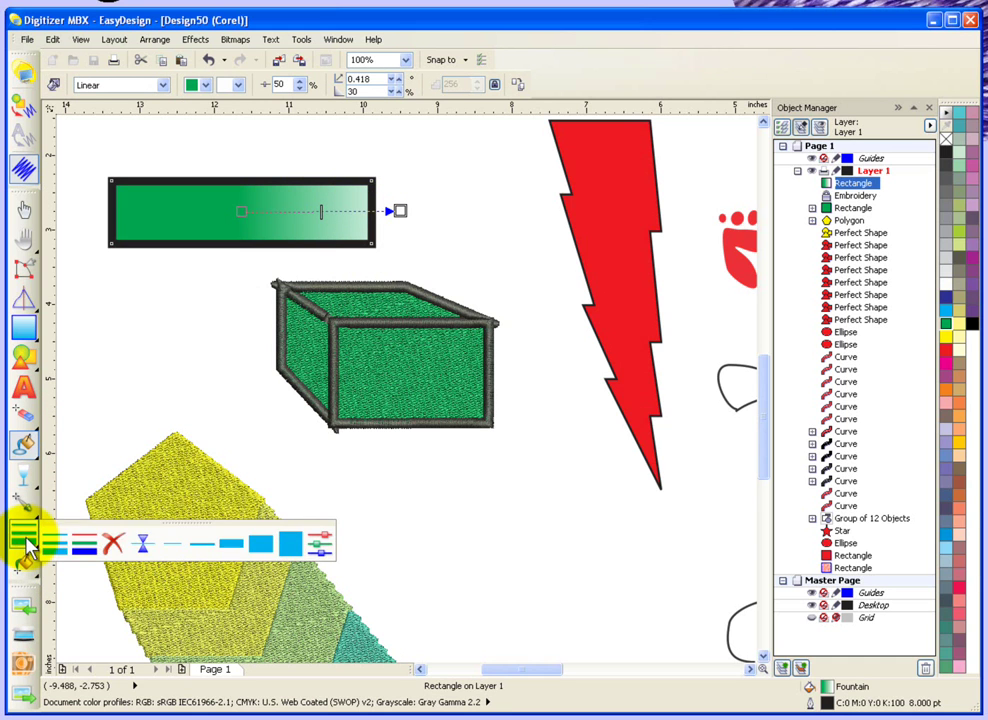
{"action": "left_click", "coordinate": [113, 543]}
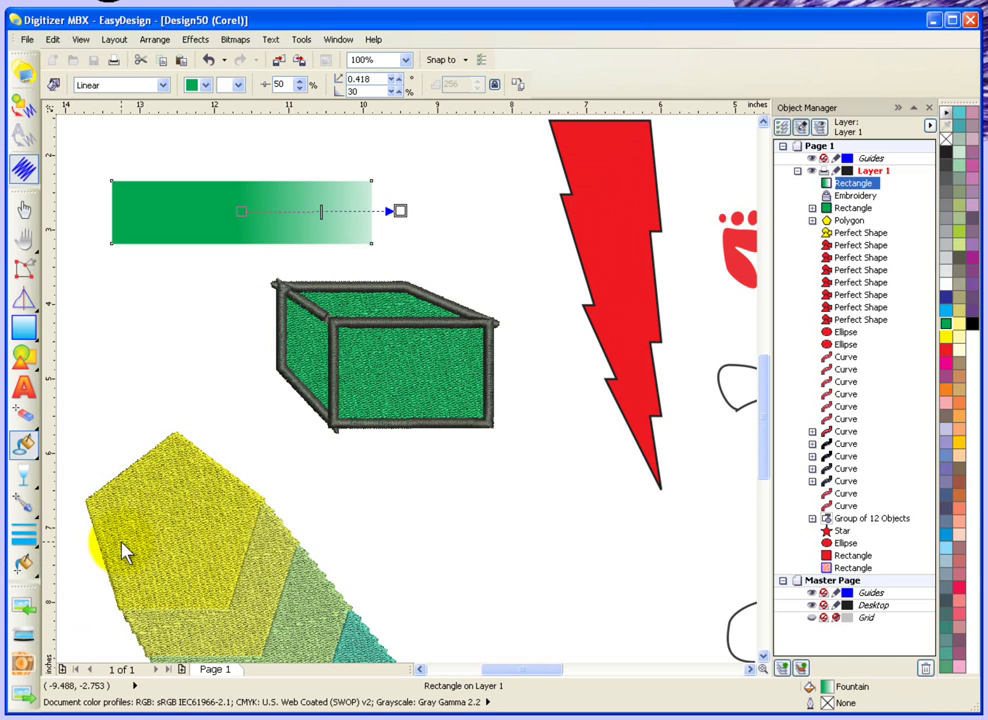
{"action": "left_click", "coordinate": [238, 85]}
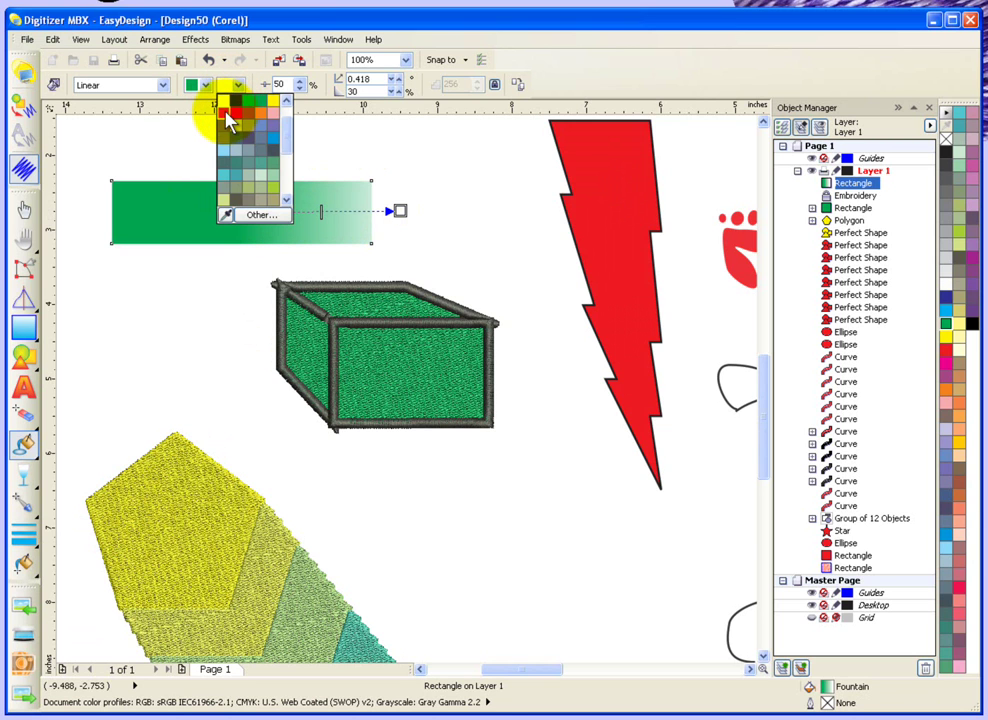
{"action": "left_click", "coordinate": [225, 111]}
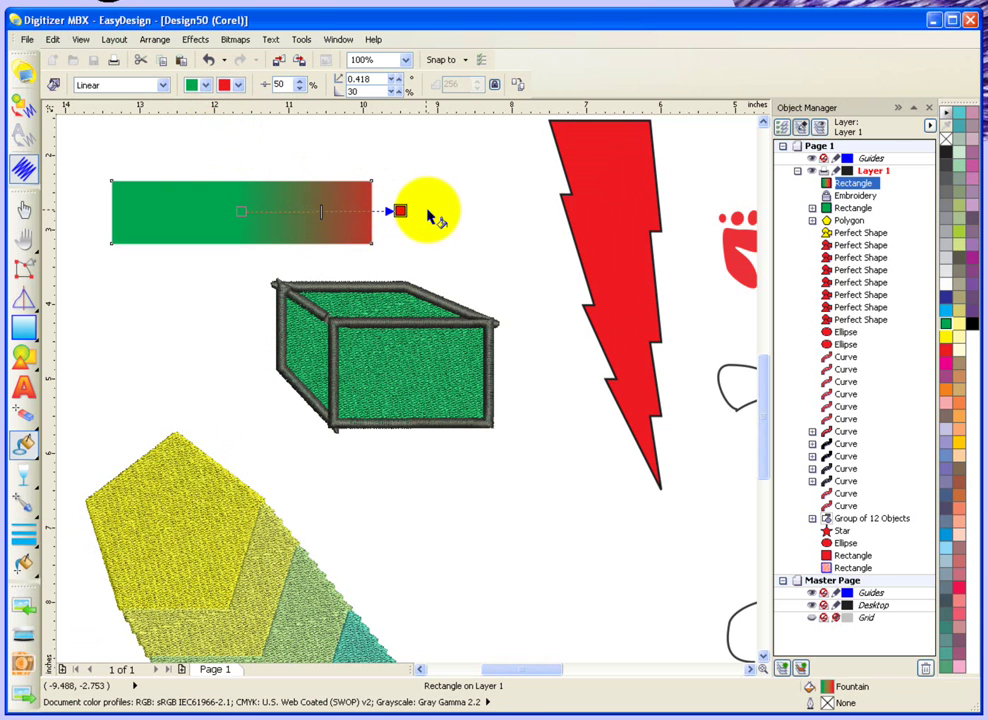
Reposition the gradient handles so green starts at the left end, midpoint at 56%.
{"action": "left_click_drag", "start_coordinate": [400, 210], "coordinate": [350, 212]}
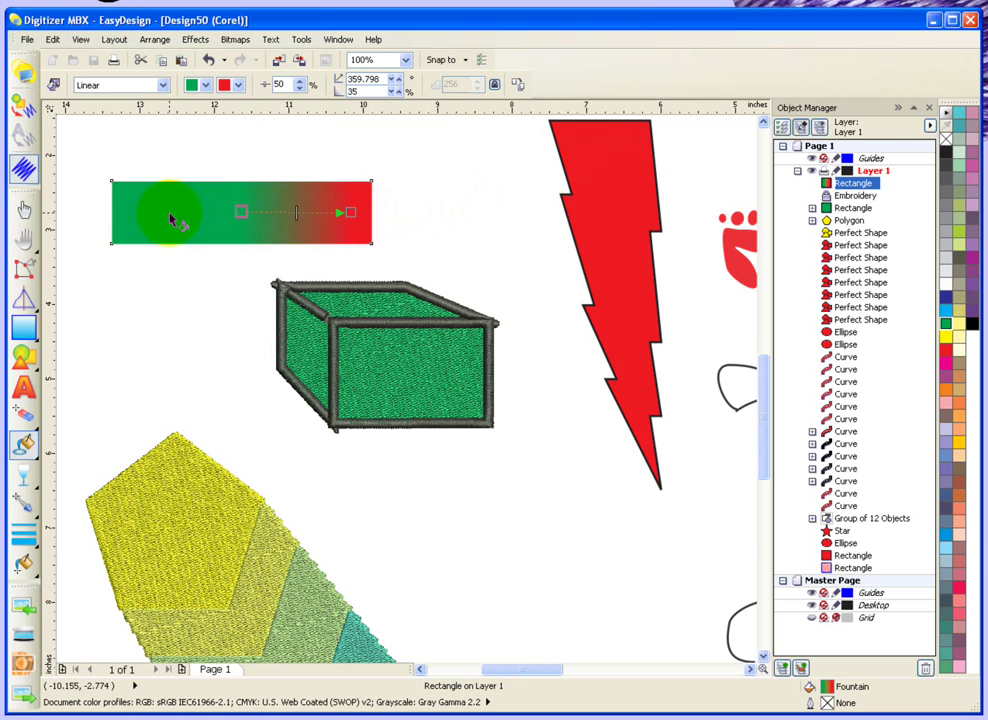
{"action": "left_click_drag", "start_coordinate": [241, 211], "coordinate": [154, 210]}
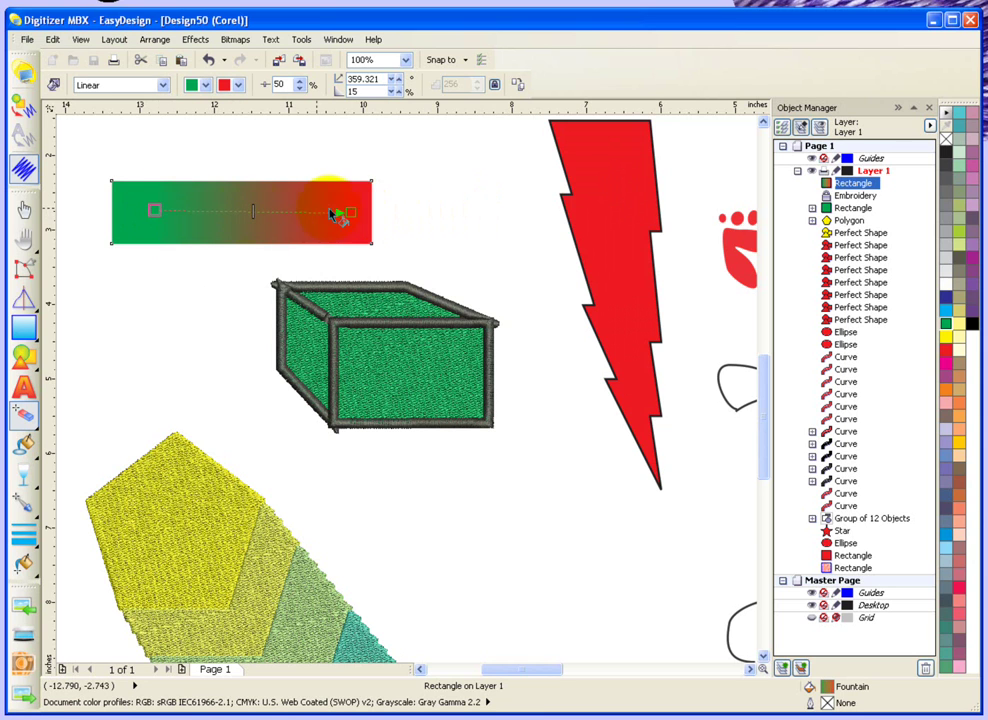
{"action": "key", "text": "g"}
{"action": "key", "text": "g"}
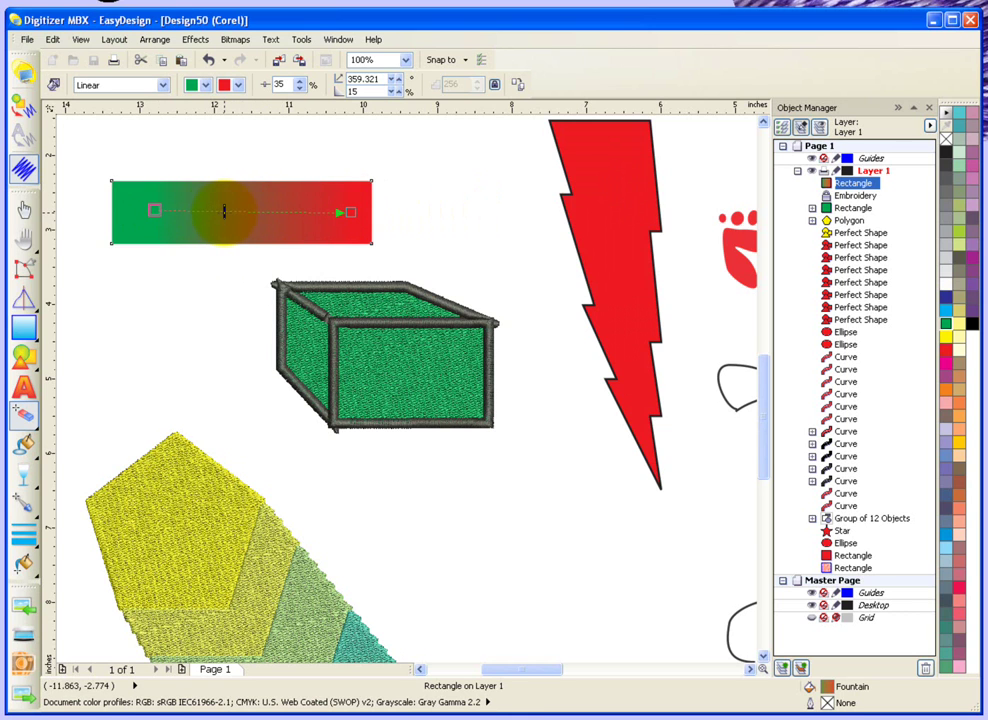
{"action": "key", "text": "g"}
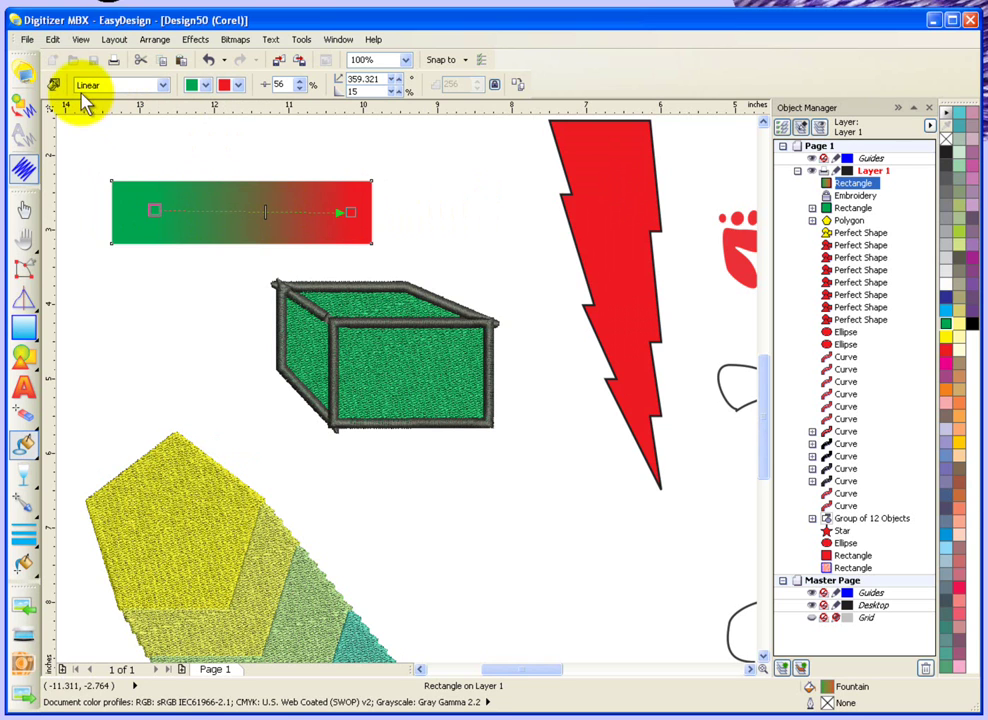
Switch the fill to a Radial gradient with a red centre fading to green, then select the rectangle.
{"action": "left_click", "coordinate": [164, 86]}
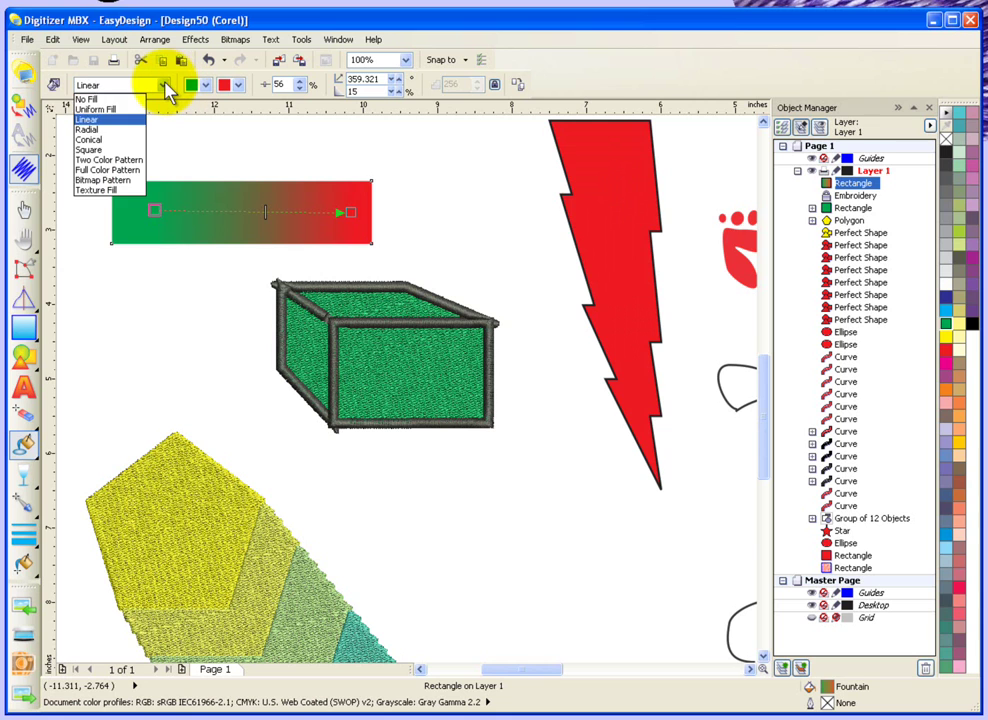
{"action": "left_click", "coordinate": [100, 129]}
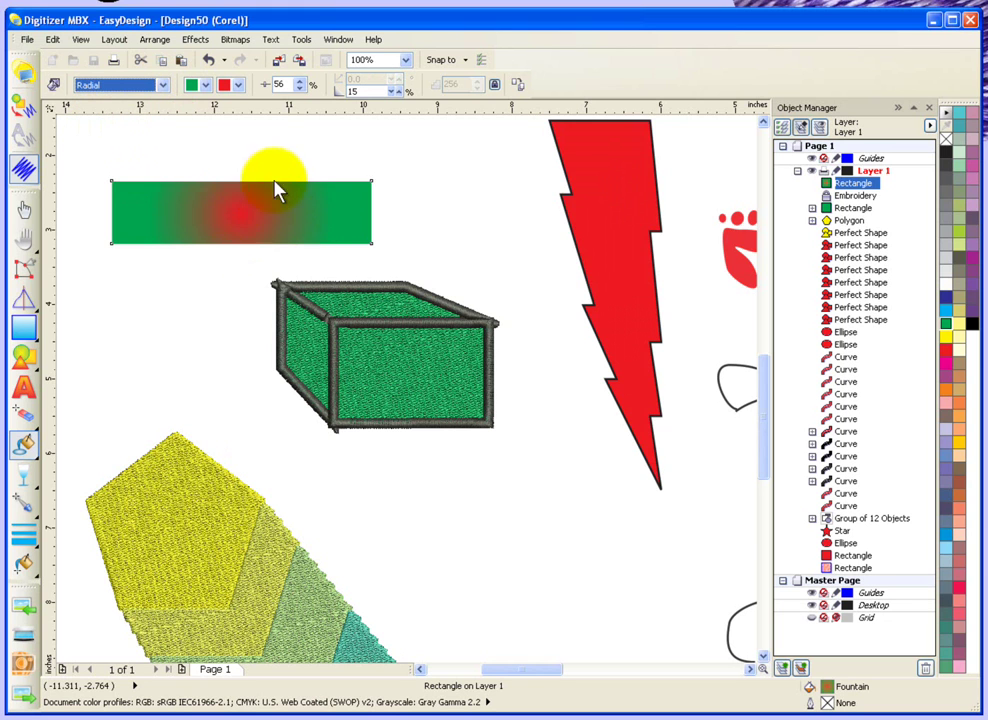
{"action": "left_click_drag", "start_coordinate": [286, 206], "coordinate": [226, 265]}
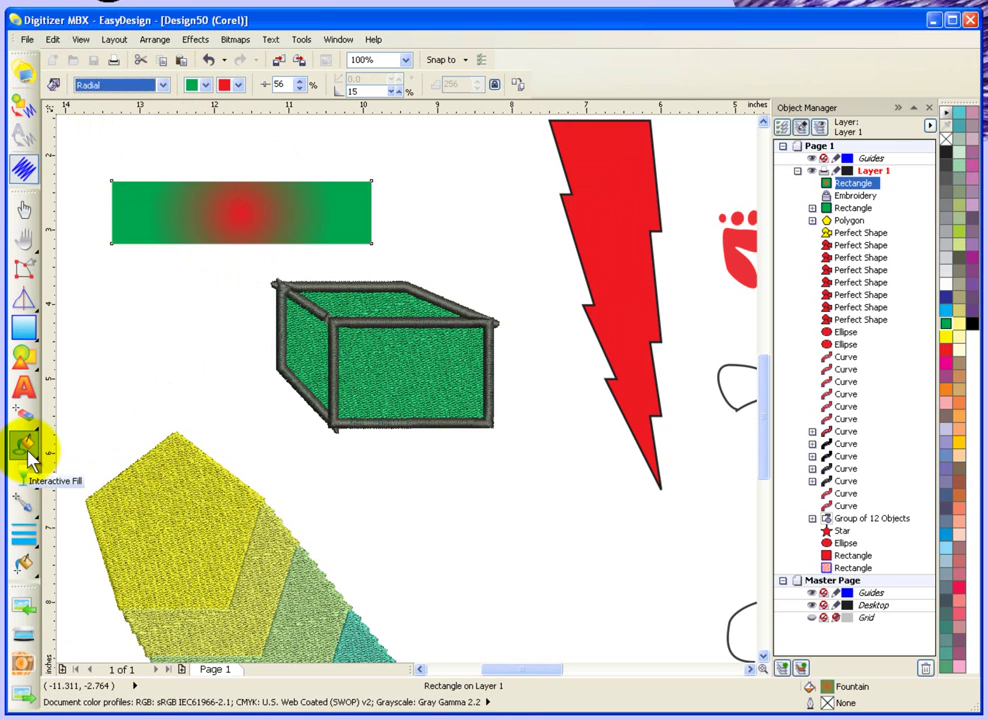
{"action": "left_click", "coordinate": [27, 215]}
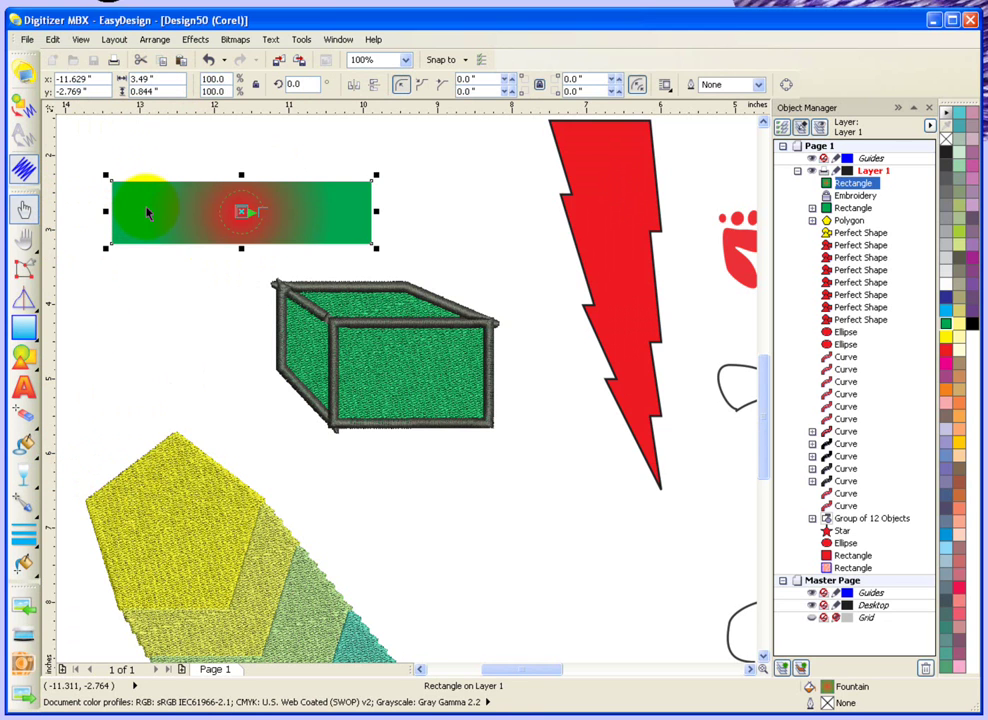
Convert the gradient rectangle to a plain green weave-fill embroidery and return to Graphics Mode.
{"action": "left_click", "coordinate": [25, 106]}
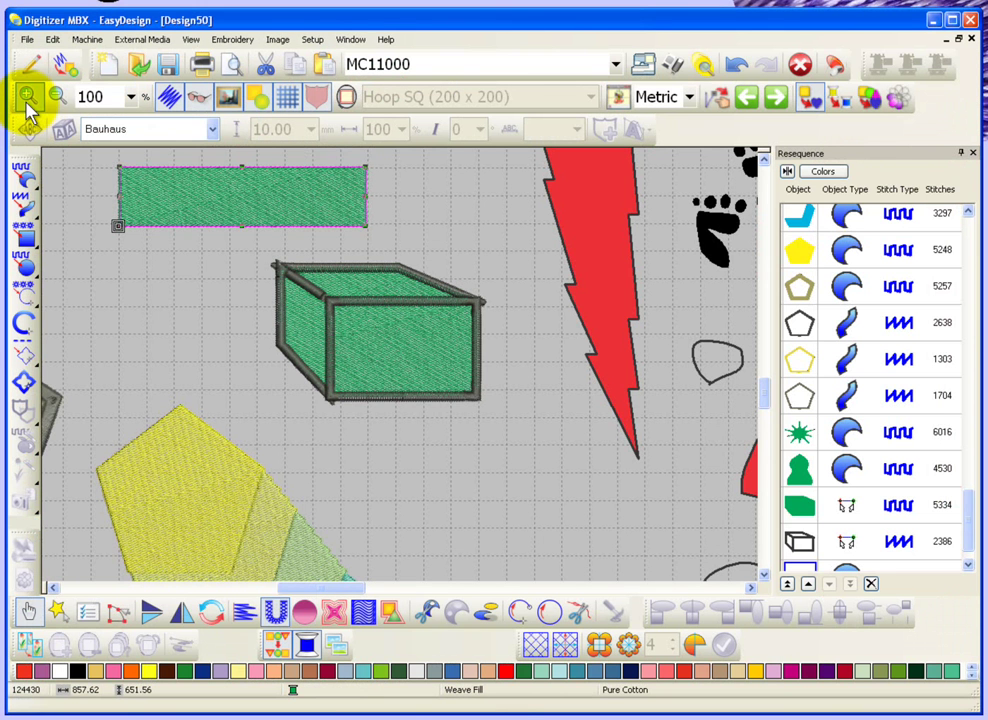
{"action": "left_click", "coordinate": [218, 283]}
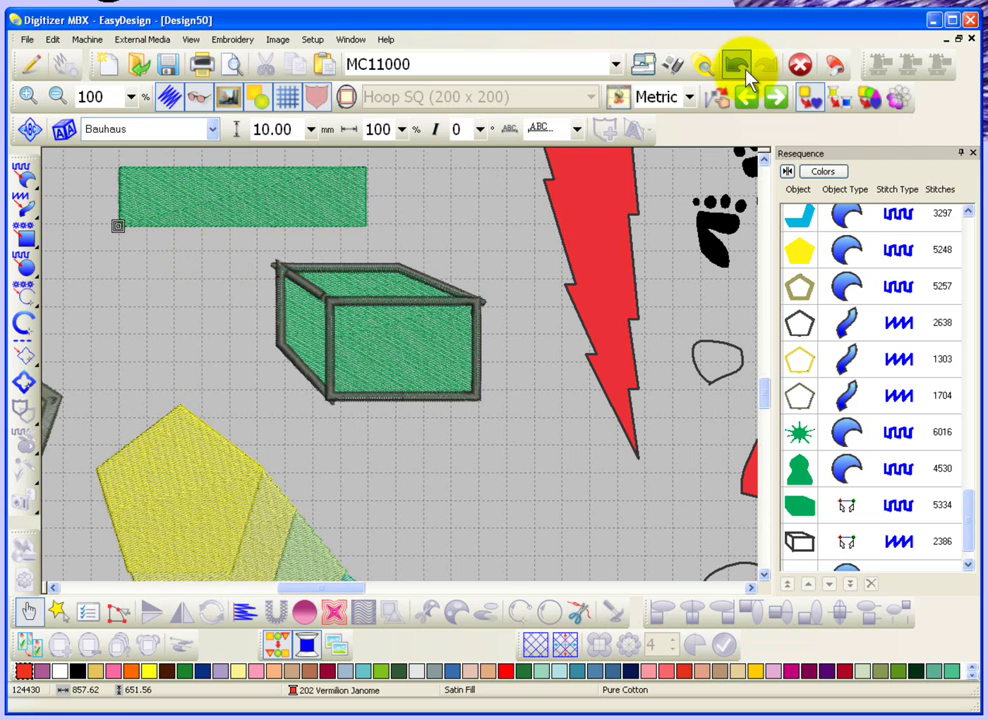
{"action": "left_click", "coordinate": [29, 63]}
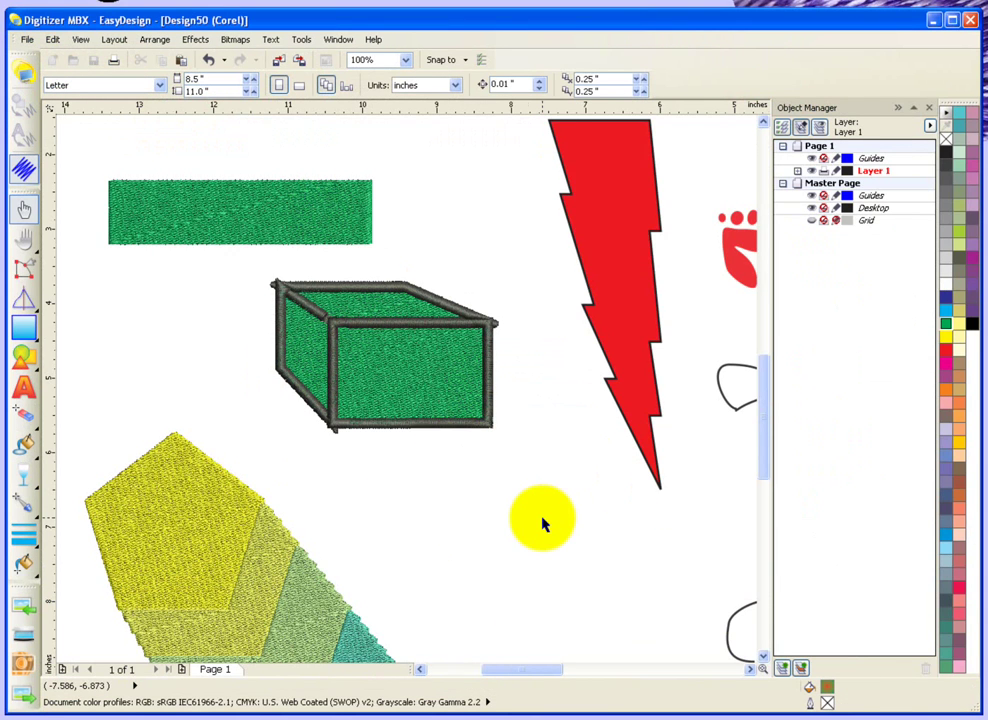
{"action": "scroll", "coordinate": [541, 524], "scroll_direction": "down", "scroll_amount": 2}
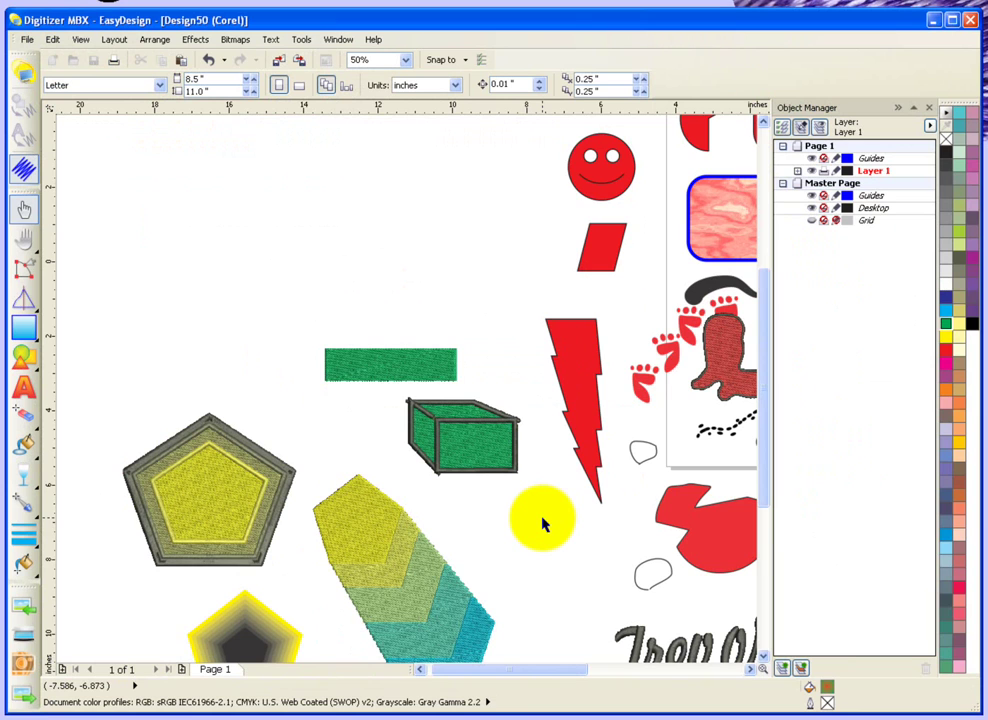